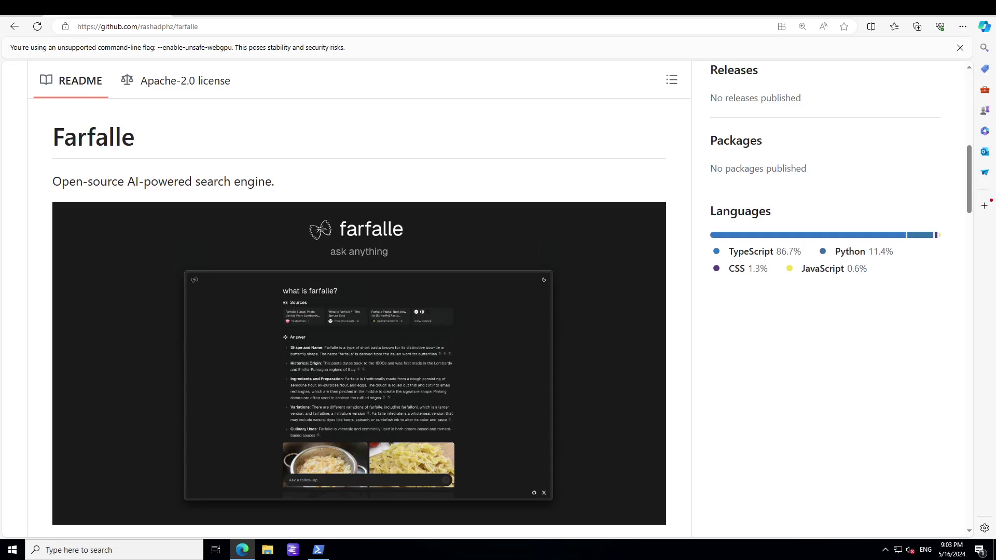
- Check that Node v20.13.0 and npm 10.7.0 are installed
{"action": "left_click", "coordinate": [319, 550]}
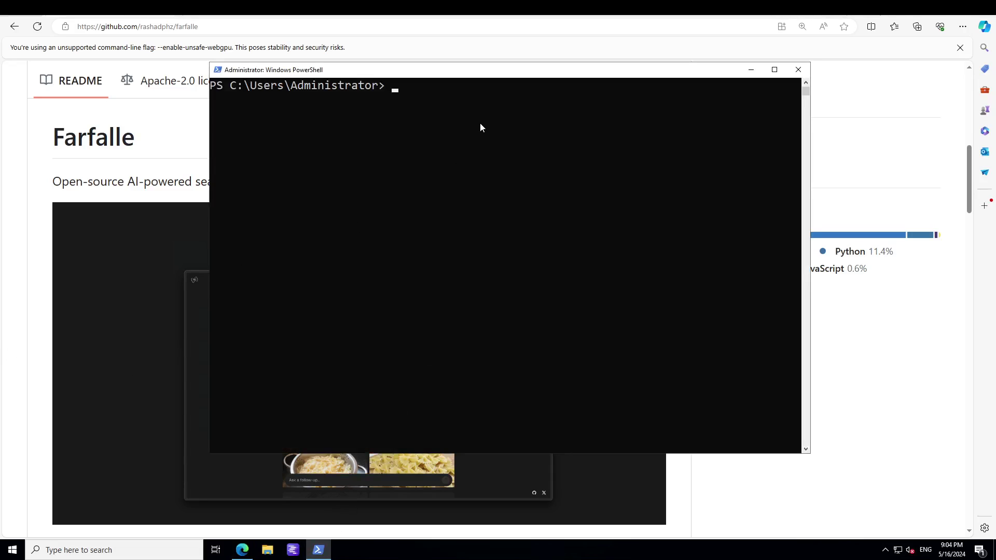
{"action": "type", "text": "node -v"}
{"action": "key", "text": "Return"}
{"action": "type", "text": "npm -v"}
{"action": "key", "text": "Return"}
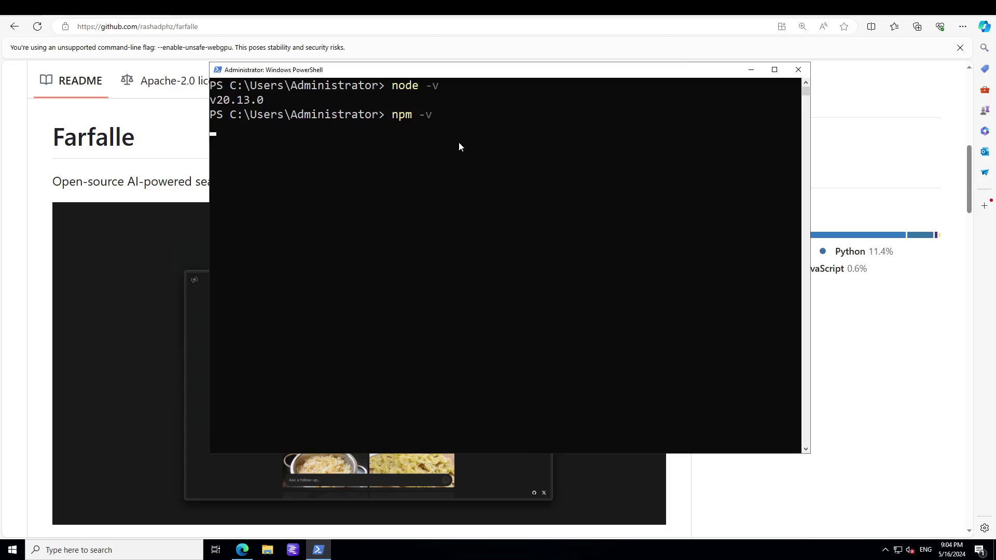
- Confirm Python 3.12.3 with python -V and Poetry 1.8.3 with pip show poetry
{"action": "type", "text": "pytho"}
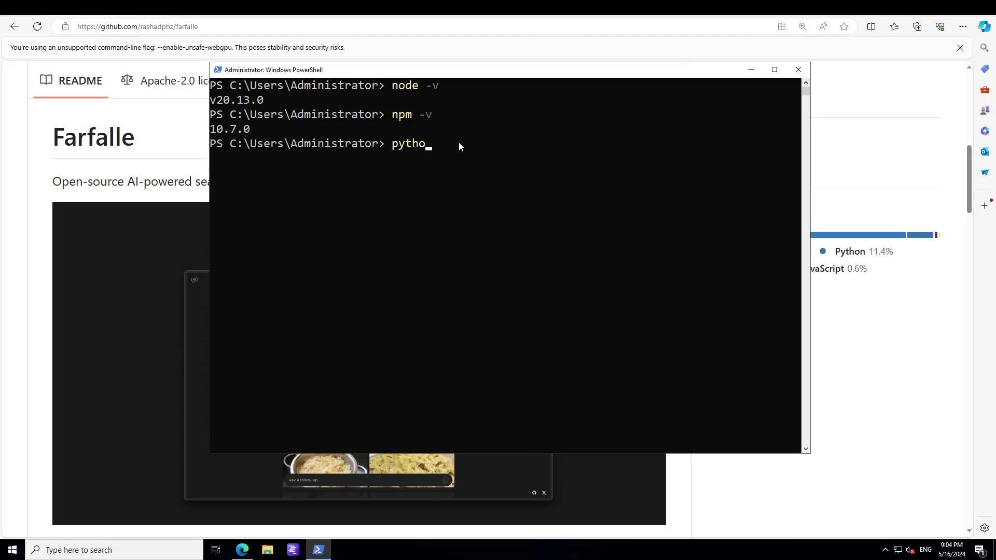
{"action": "type", "text": "n -v"}
{"action": "key", "text": "BackSpace"}
{"action": "type", "text": "V"}
{"action": "key", "text": "Return"}
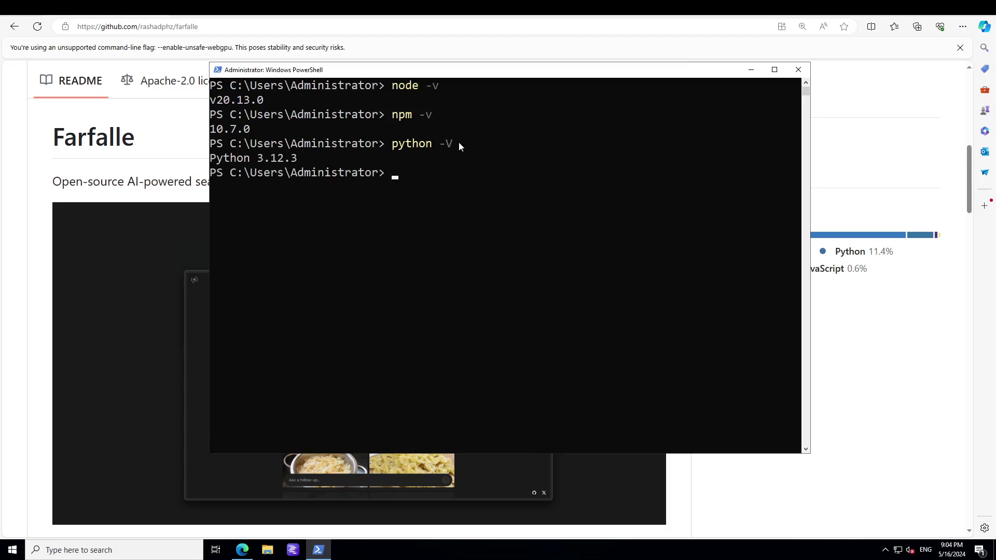
{"action": "type", "text": "pip show poetry"}
{"action": "key", "text": "Return"}
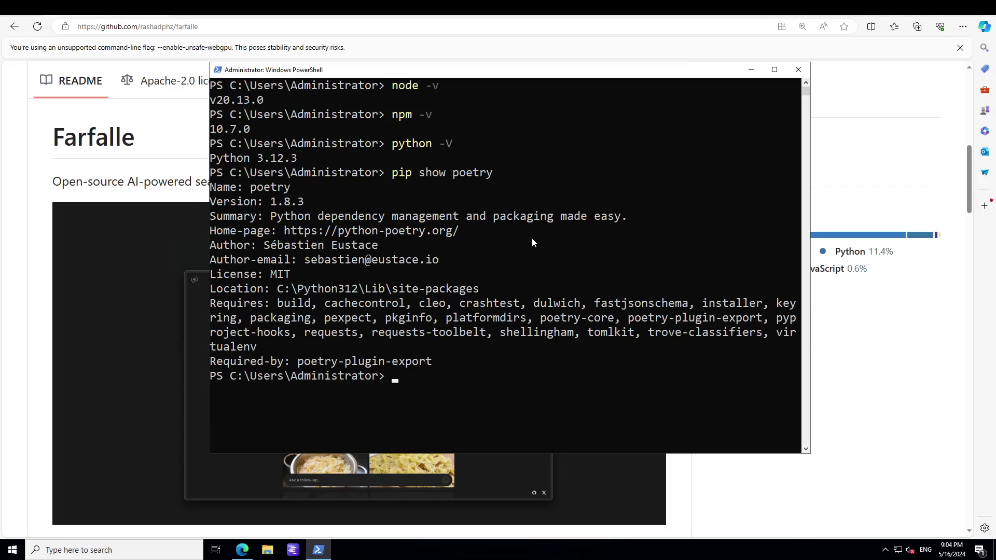
{"action": "type", "text": "pip install poetr"}
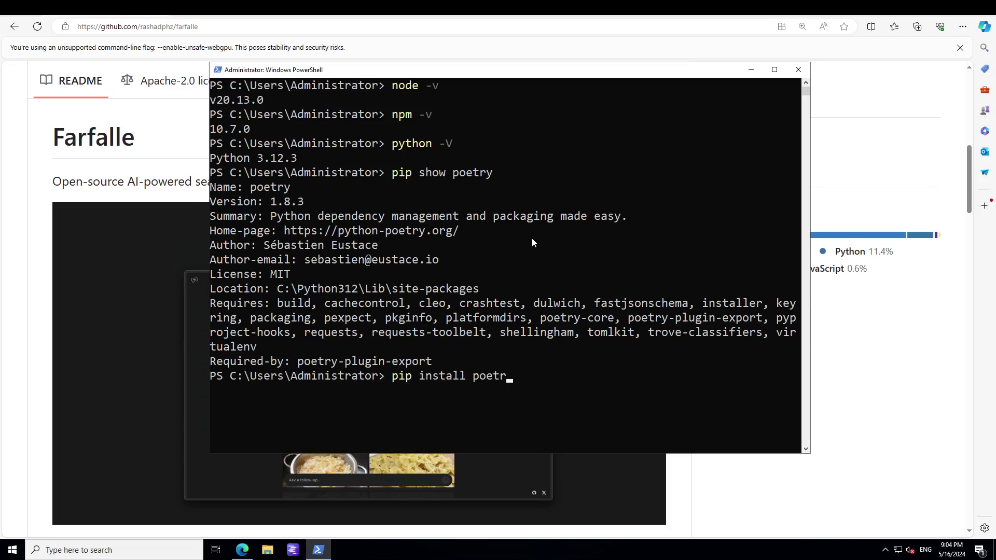
{"action": "type", "text": "y"}
{"action": "key", "text": "BackSpace"}
{"action": "key", "text": "BackSpace"}
{"action": "key", "text": "BackSpace"}
{"action": "key", "text": "BackSpace"}
{"action": "key", "text": "BackSpace"}
{"action": "key", "text": "BackSpace"}
{"action": "key", "text": "BackSpace"}
{"action": "key", "text": "BackSpace"}
{"action": "key", "text": "BackSpace"}
{"action": "key", "text": "BackSpace"}
{"action": "key", "text": "BackSpace"}
{"action": "key", "text": "BackSpace"}
{"action": "key", "text": "BackSpace"}
{"action": "key", "text": "BackSpace"}
{"action": "key", "text": "BackSpace"}
{"action": "key", "text": "BackSpace"}
{"action": "key", "text": "BackSpace"}
{"action": "key", "text": "BackSpace"}
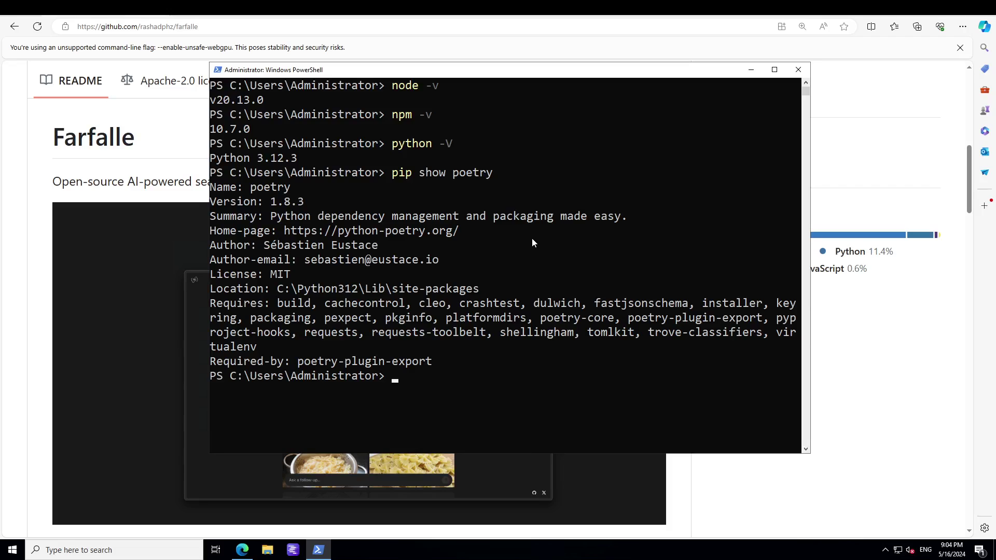
{"action": "type", "text": "set"}
{"action": "key", "text": "BackSpace"}
{"action": "type", "text": "x OPENAI_API_KEY"}
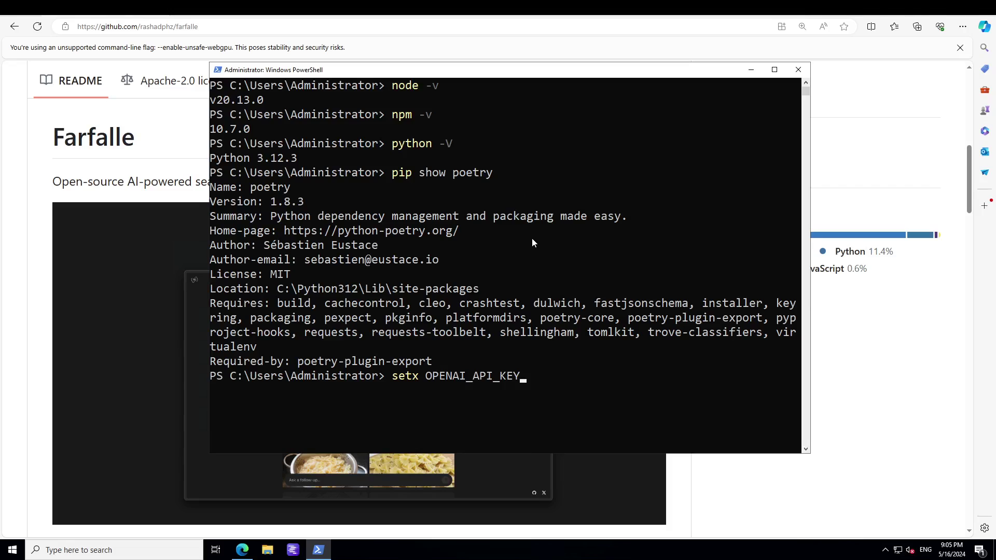
{"action": "key", "text": "BackSpace"}
{"action": "key", "text": "BackSpace"}
{"action": "key", "text": "BackSpace"}
{"action": "key", "text": "BackSpace"}
{"action": "key", "text": "BackSpace"}
{"action": "key", "text": "BackSpace"}
{"action": "key", "text": "BackSpace"}
{"action": "key", "text": "BackSpace"}
{"action": "key", "text": "BackSpace"}
{"action": "key", "text": "BackSpace"}
{"action": "key", "text": "BackSpace"}
{"action": "key", "text": "BackSpace"}
{"action": "key", "text": "BackSpace"}
{"action": "key", "text": "BackSpace"}
{"action": "key", "text": "BackSpace"}
{"action": "key", "text": "BackSpace"}
{"action": "key", "text": "BackSpace"}
{"action": "key", "text": "BackSpace"}
{"action": "key", "text": "BackSpace"}
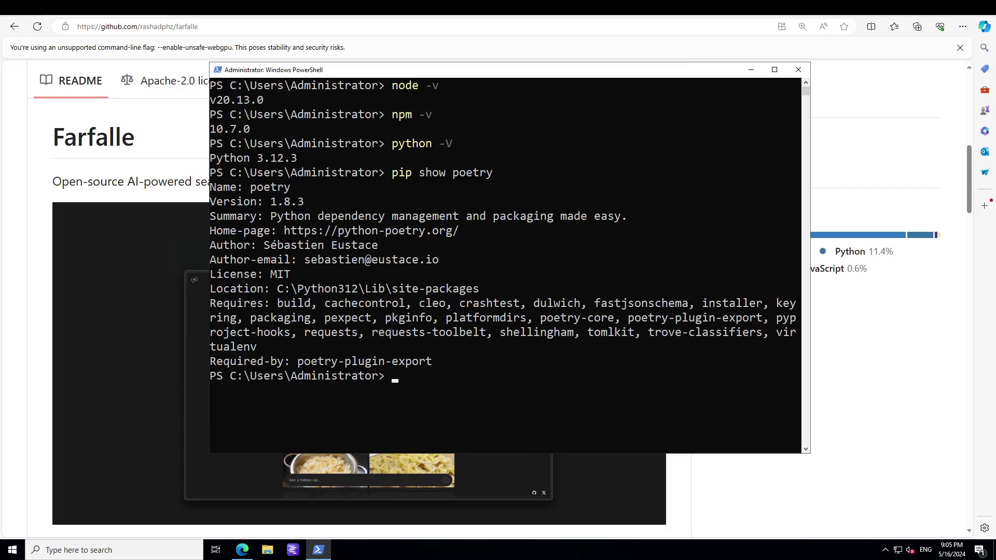
- Copy the Farfalle repository's clone URL from GitHub's Code menu, then go back to PowerShell
{"action": "left_click", "coordinate": [41, 135]}
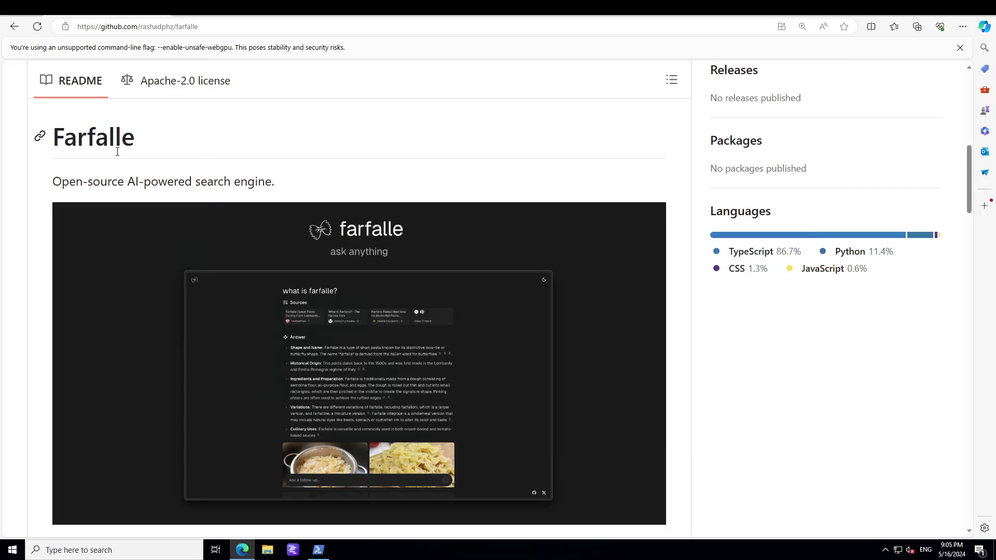
{"action": "left_click_drag", "start_coordinate": [968, 196], "coordinate": [968, 133]}
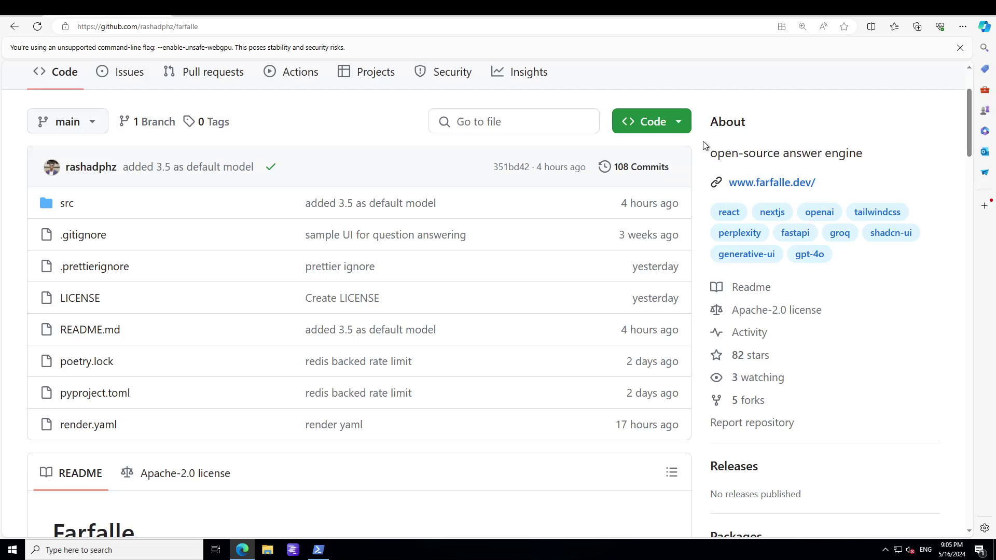
{"action": "left_click", "coordinate": [678, 127]}
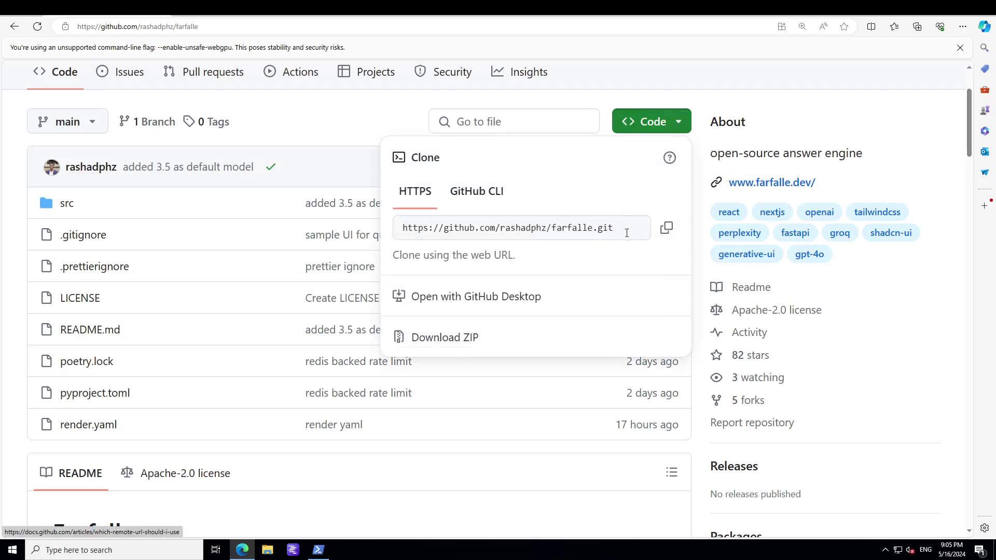
{"action": "left_click", "coordinate": [666, 228]}
{"action": "left_click", "coordinate": [319, 550]}
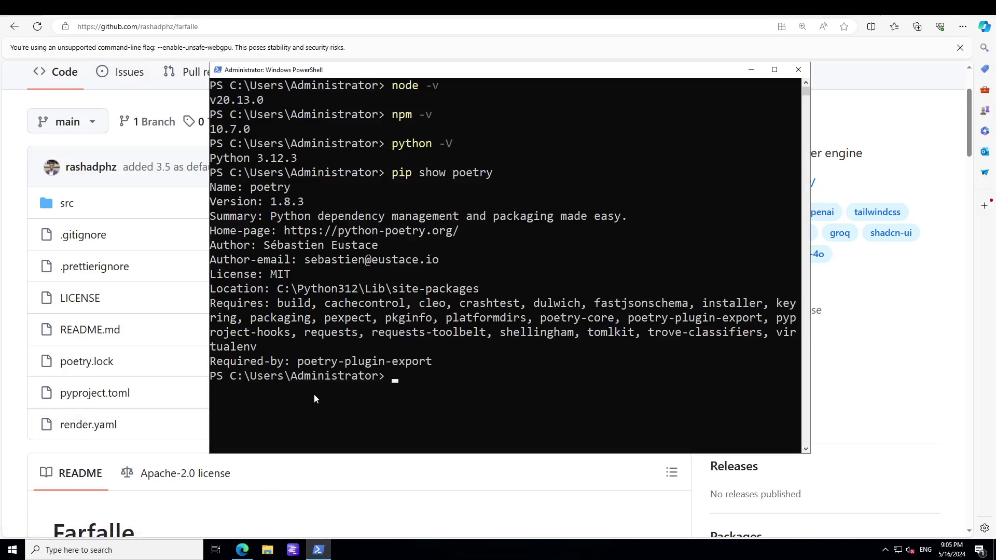
{"action": "type", "text": "git"}
{"action": "key", "text": "BackSpace"}
{"action": "key", "text": "BackSpace"}
{"action": "key", "text": "BackSpace"}
{"action": "type", "text": "git clone"}
{"action": "right_click", "coordinate": [552, 375]}
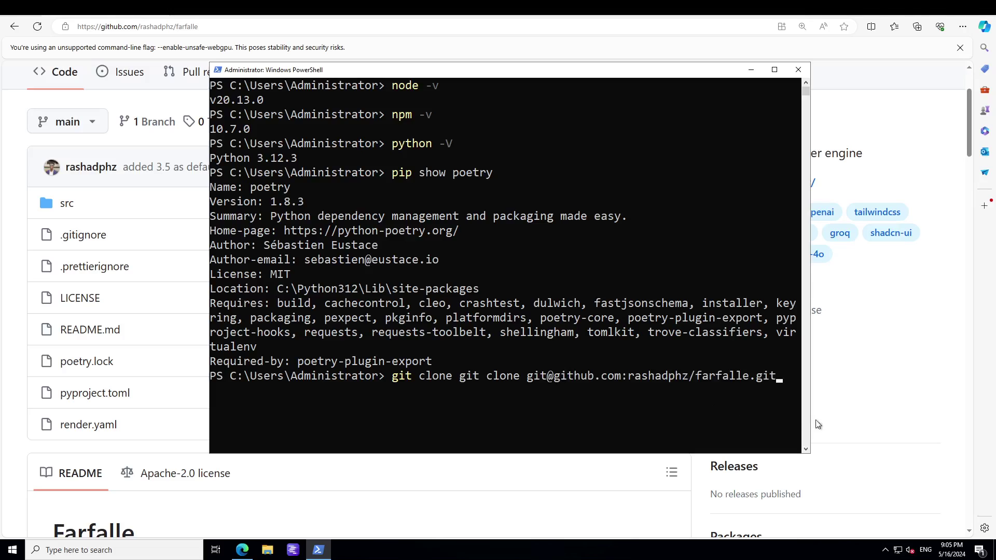
{"action": "key", "text": "Left"}
{"action": "key", "text": "Left"}
{"action": "key", "text": "Left"}
{"action": "key", "text": "Left"}
{"action": "key", "text": "Left"}
{"action": "key", "text": "Left"}
{"action": "key", "text": "Left"}
{"action": "key", "text": "Left"}
{"action": "key", "text": "Left"}
{"action": "key", "text": "Left"}
{"action": "key", "text": "Left"}
{"action": "key", "text": "Left"}
{"action": "key", "text": "Left"}
{"action": "key", "text": "Left"}
{"action": "key", "text": "Left"}
{"action": "key", "text": "Left"}
{"action": "key", "text": "Left"}
{"action": "key", "text": "Left"}
{"action": "key", "text": "Left"}
{"action": "key", "text": "Left"}
{"action": "key", "text": "Left"}
{"action": "key", "text": "Left"}
{"action": "key", "text": "BackSpace"}
{"action": "key", "text": "BackSpace"}
{"action": "key", "text": "BackSpace"}
{"action": "key", "text": "BackSpace"}
{"action": "key", "text": "BackSpace"}
{"action": "key", "text": "BackSpace"}
{"action": "key", "text": "BackSpace"}
{"action": "key", "text": "BackSpace"}
{"action": "key", "text": "BackSpace"}
{"action": "key", "text": "BackSpace"}
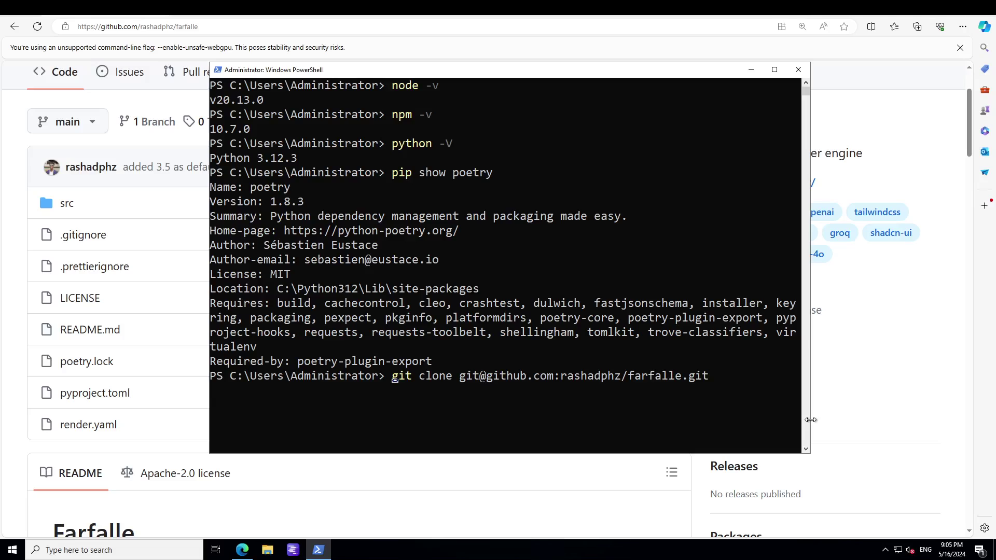
{"action": "key", "text": "Return"}
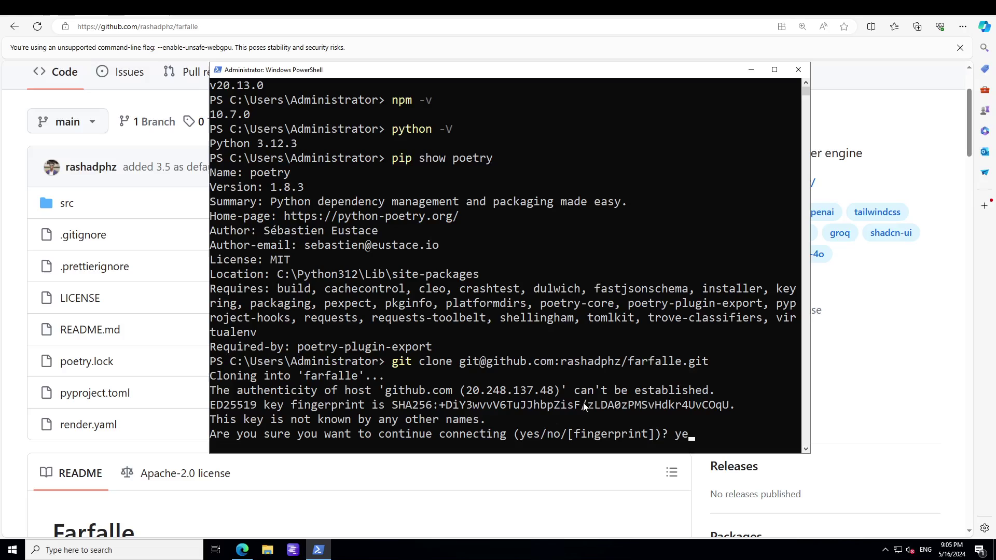
{"action": "type", "text": "s"}
{"action": "key", "text": "Return"}
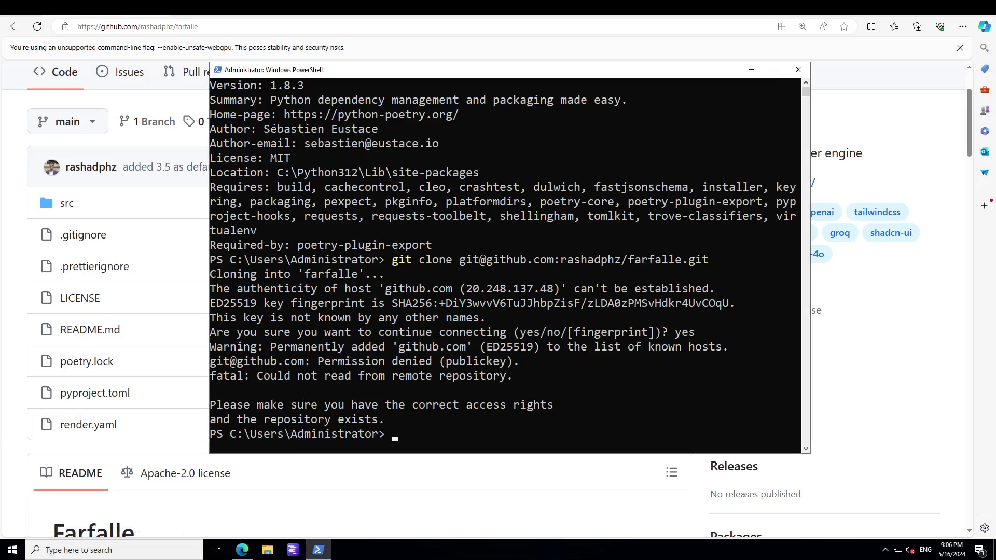
{"action": "key", "text": "alt+Tab"}
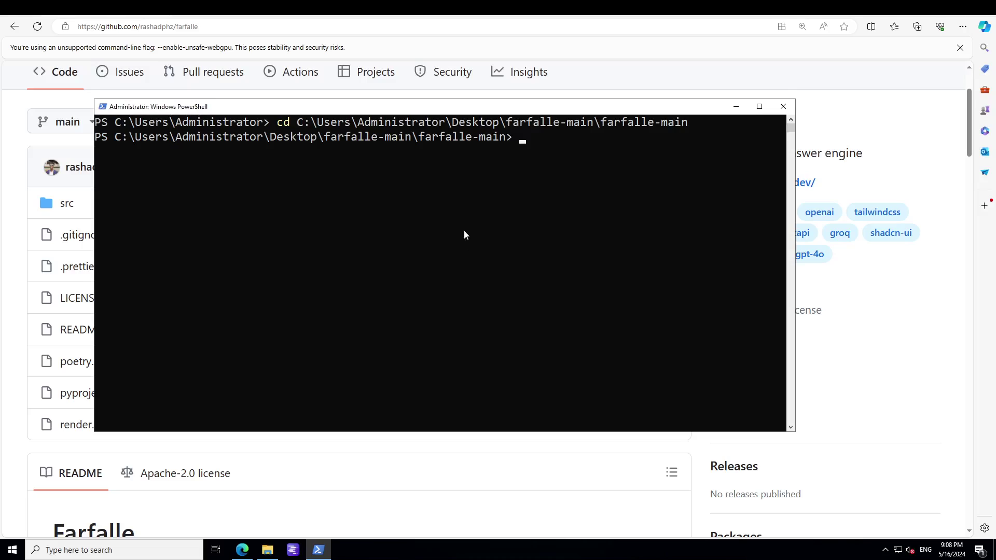
- Move into the src\frontend folder of the project
{"action": "type", "text": "cd src"}
{"action": "key", "text": "Return"}
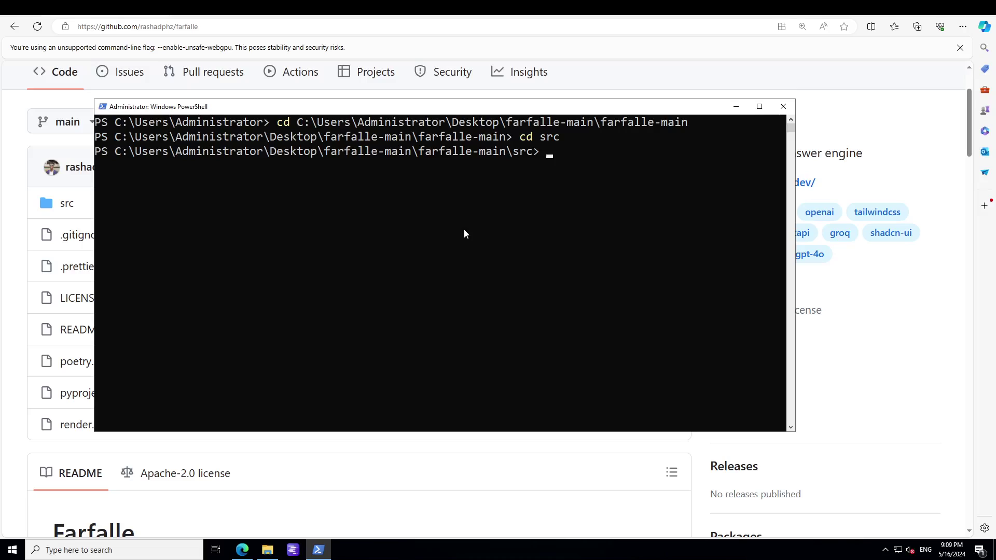
{"action": "type", "text": "cd frontend"}
{"action": "key", "text": "Return"}
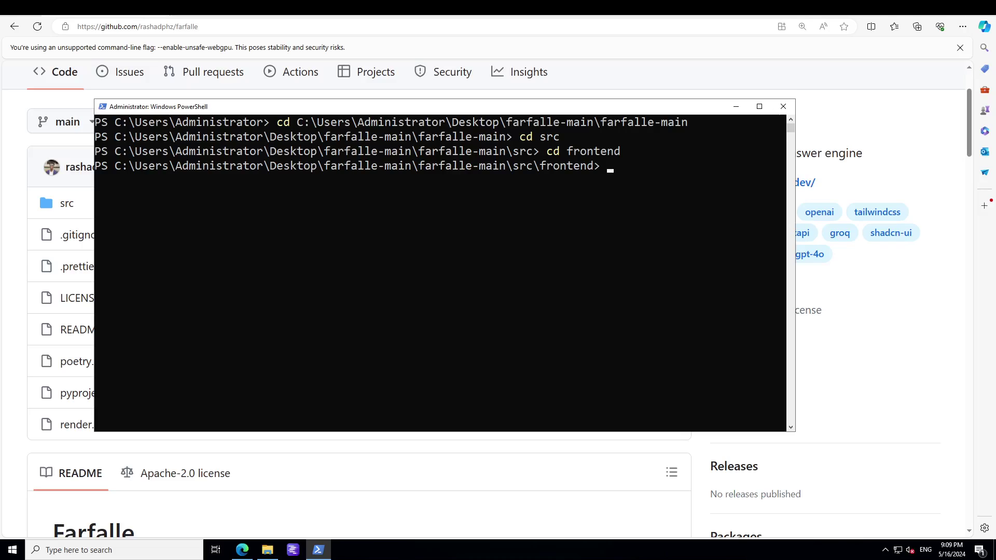
- Run pnpm install to add the frontend's 567 packages
{"action": "right_click", "coordinate": [267, 248]}
{"action": "key", "text": "Return"}
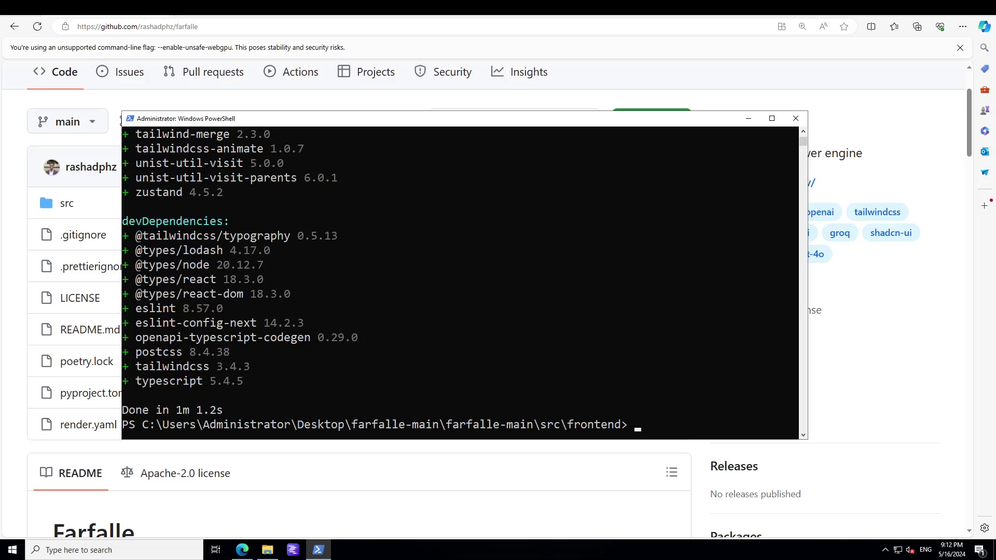
{"action": "left_click", "coordinate": [561, 236]}
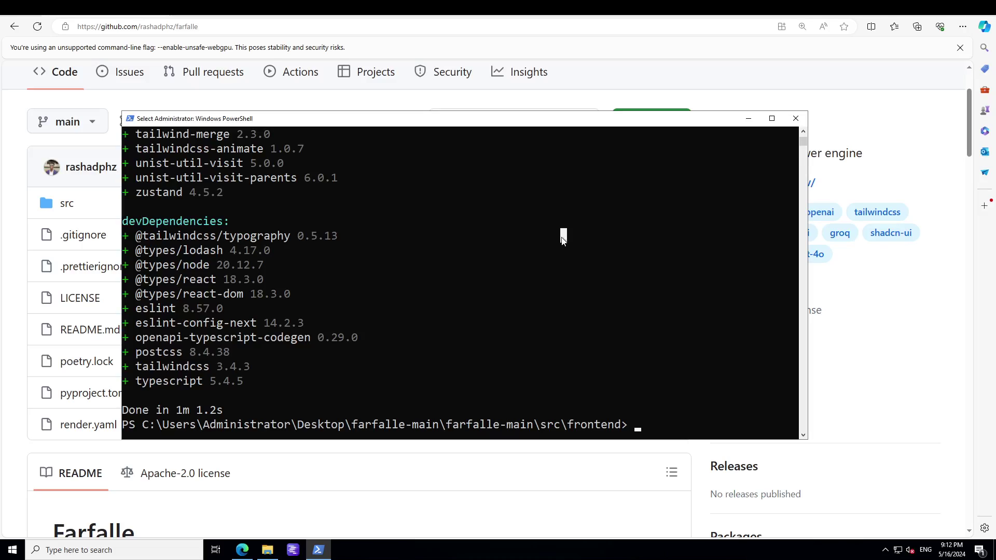
- Clear the console and move from src\frontend into the src\backend folder
{"action": "type", "text": "cls"}
{"action": "key", "text": "Return"}
{"action": "type", "text": "cd "}
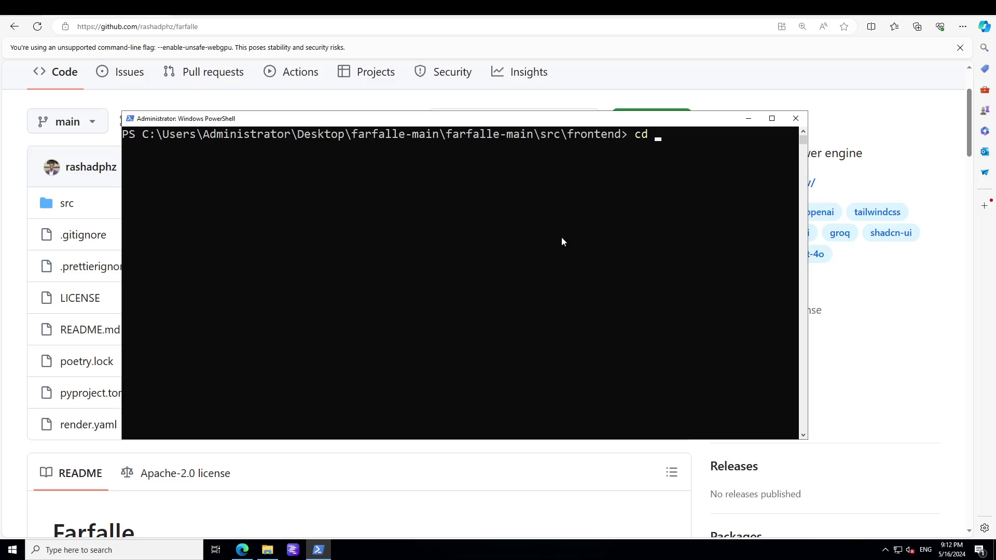
{"action": "type", "text": ".."}
{"action": "key", "text": "Return"}
{"action": "type", "text": "cd .."}
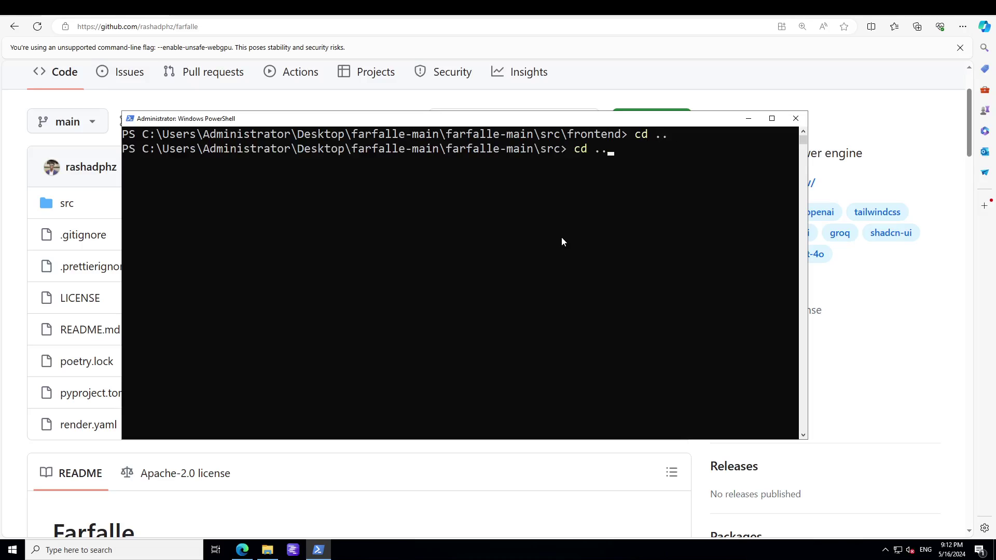
{"action": "key", "text": "BackSpace"}
{"action": "key", "text": "BackSpace"}
{"action": "type", "text": "ba"}
{"action": "key", "text": "Tab"}
{"action": "key", "text": "Return"}
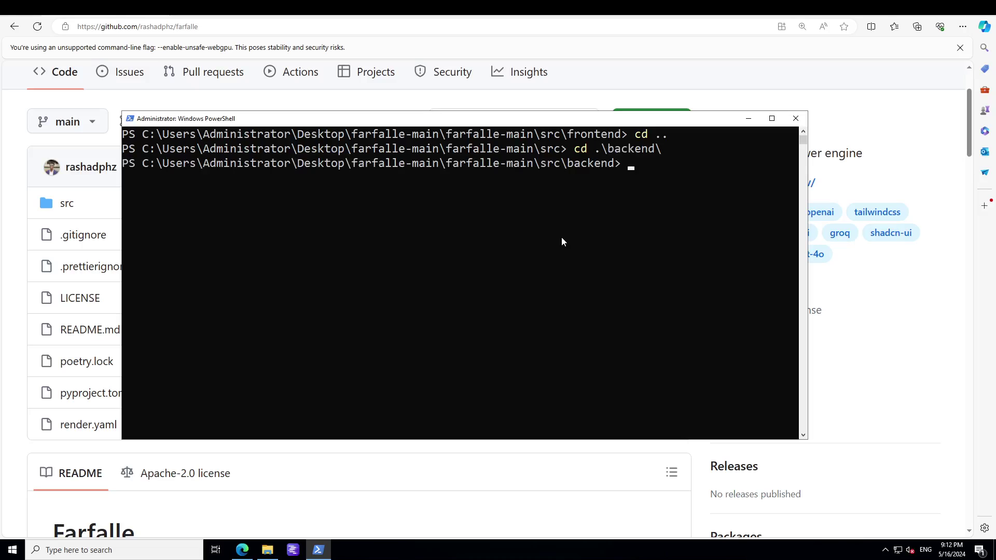
- Run poetry install to install the backend's Python dependencies
{"action": "key", "text": "ctrl+v"}
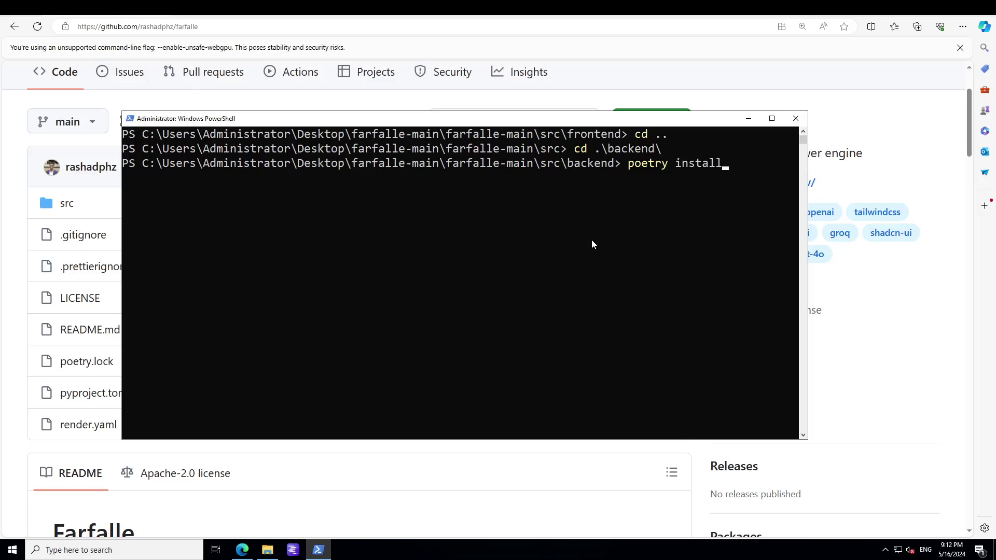
{"action": "key", "text": "Return"}
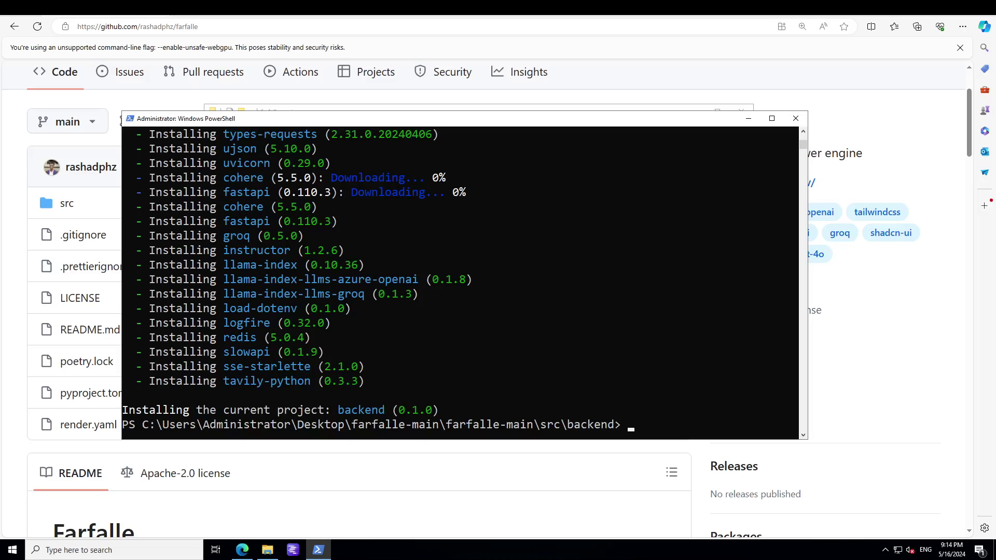
{"action": "left_click", "coordinate": [267, 549]}
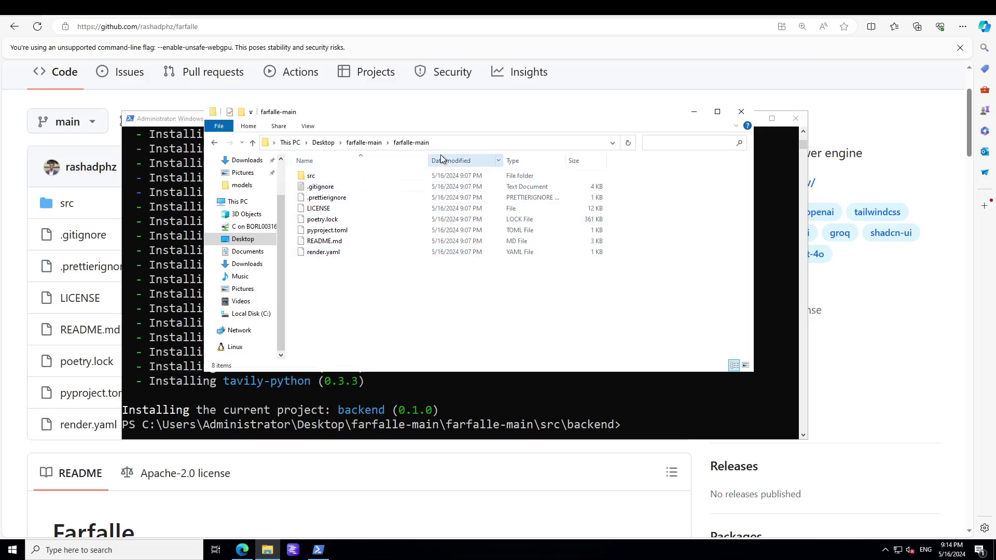
- Create a new empty file named .env in the farfalle-main folder
{"action": "right_click", "coordinate": [366, 294]}
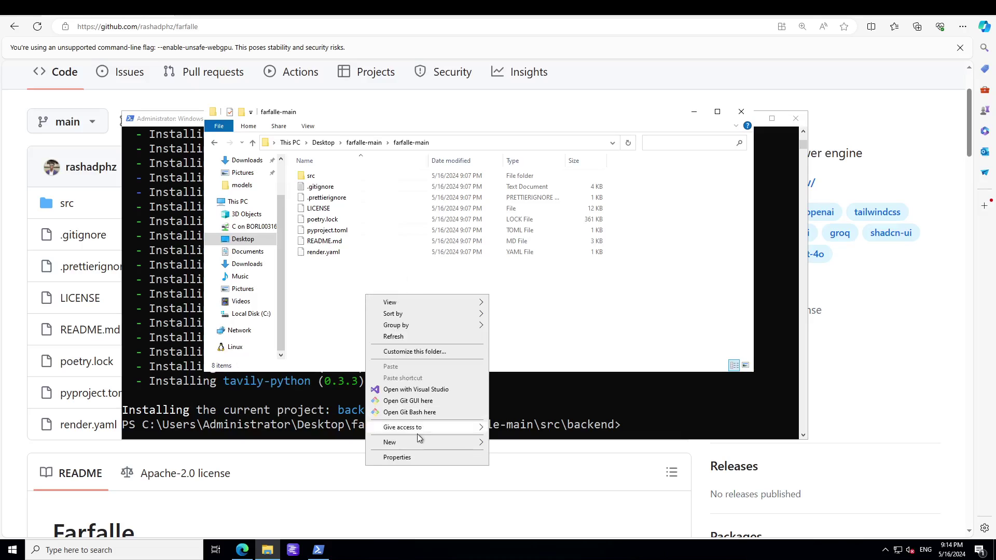
{"action": "mouse_move", "coordinate": [416, 444]}
{"action": "left_click", "coordinate": [529, 494]}
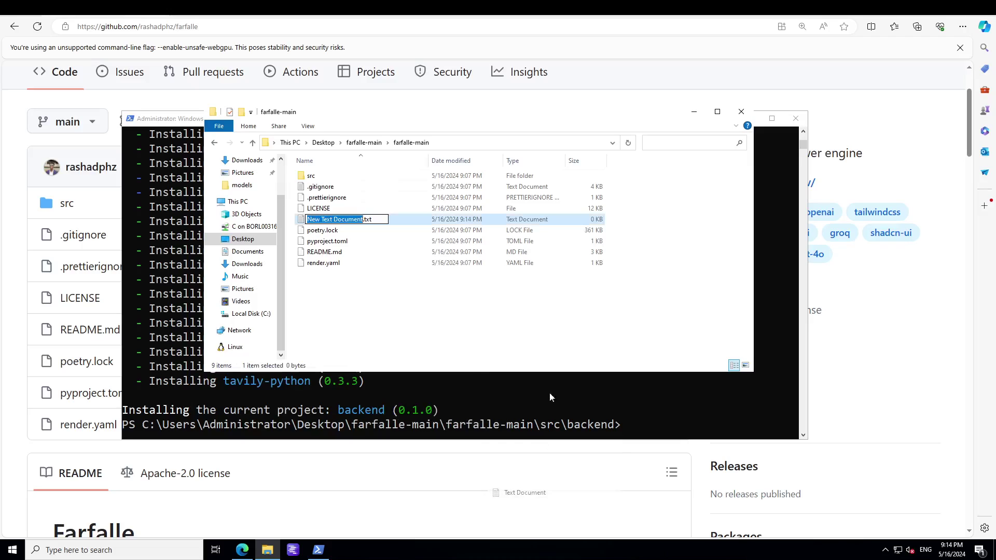
{"action": "key", "text": "BackSpace"}
{"action": "key", "text": "Delete"}
{"action": "key", "text": "Delete"}
{"action": "key", "text": "Delete"}
{"action": "key", "text": "Delete"}
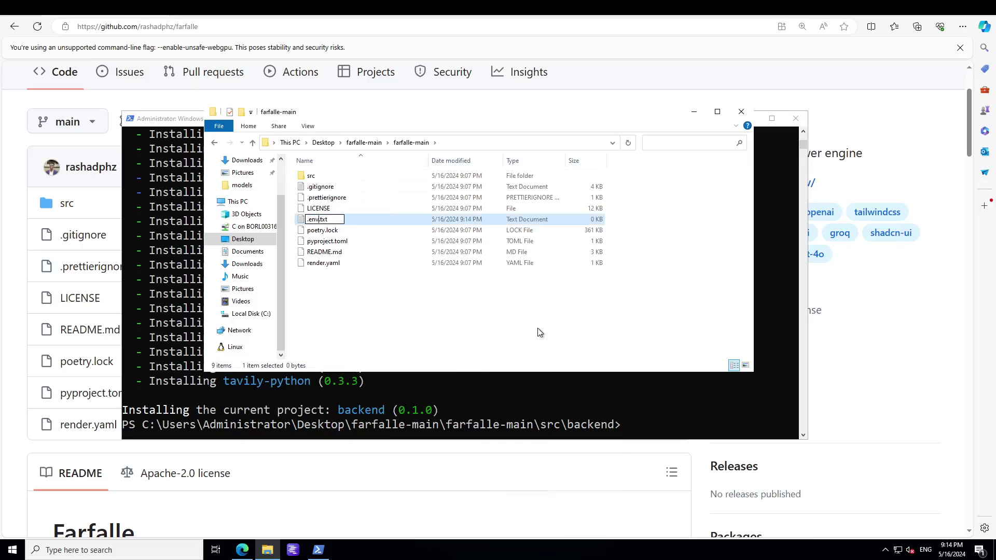
{"action": "type", "text": ".env"}
{"action": "key", "text": "Return"}
{"action": "left_click", "coordinate": [544, 279]}
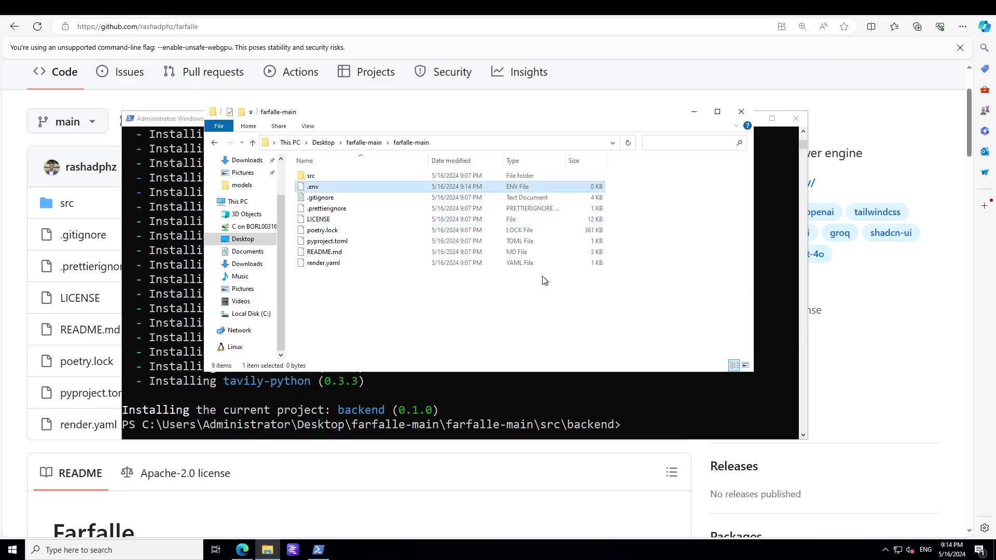
- Bring up the Open with app list for .env, expanded to more apps
{"action": "right_click", "coordinate": [327, 188]}
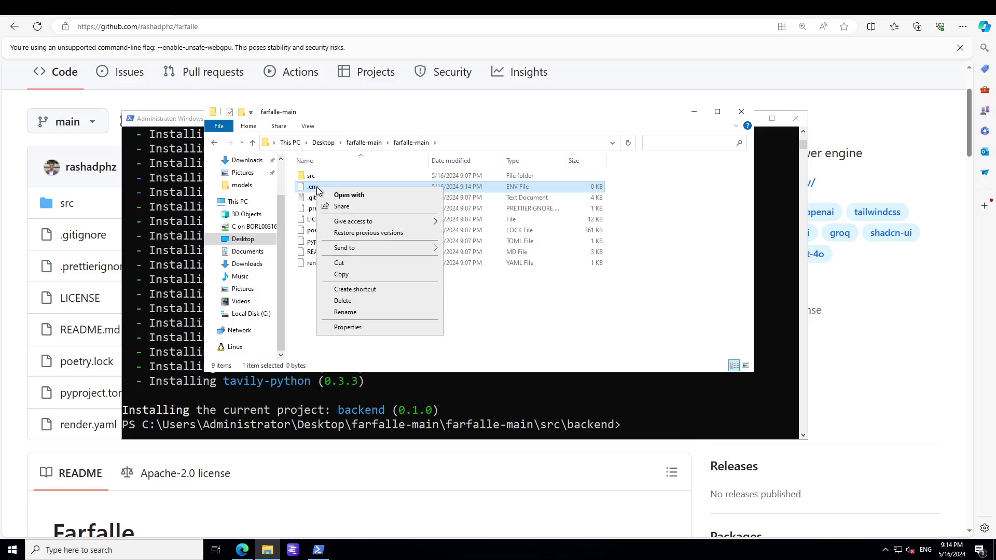
{"action": "left_click", "coordinate": [357, 195]}
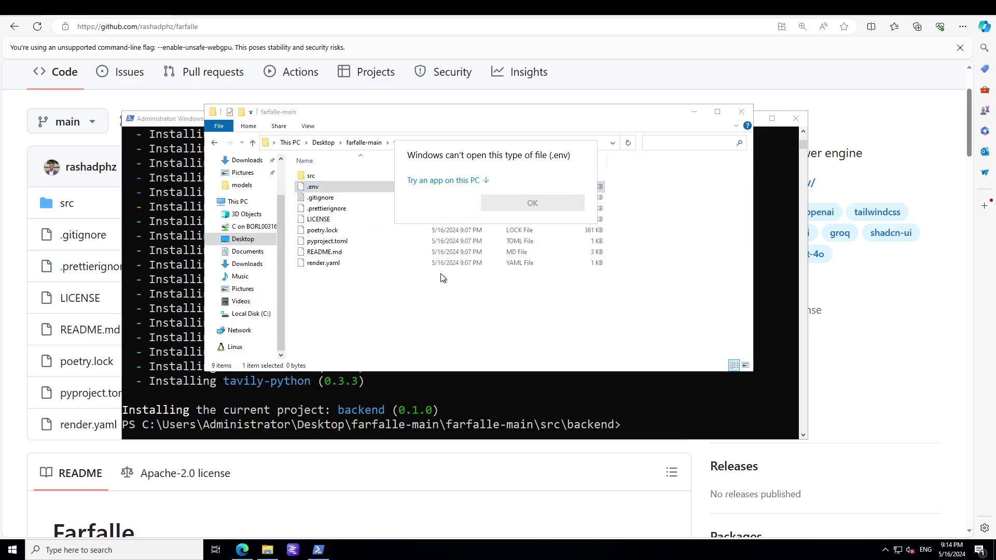
{"action": "left_click", "coordinate": [472, 180]}
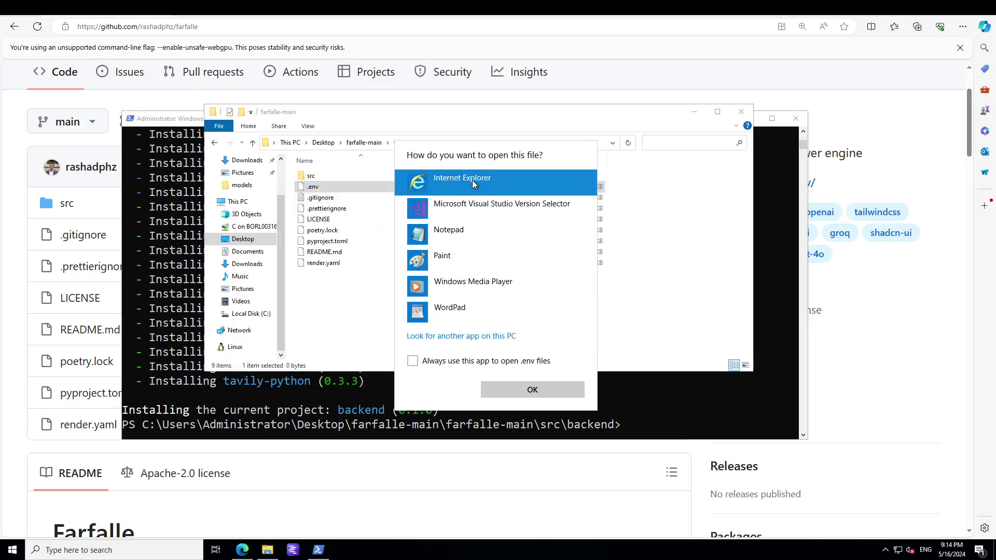
- Open .env in Notepad, paste the three API key lines, and clear the TAVILY_API_KEY placeholder
{"action": "double_click", "coordinate": [461, 227]}
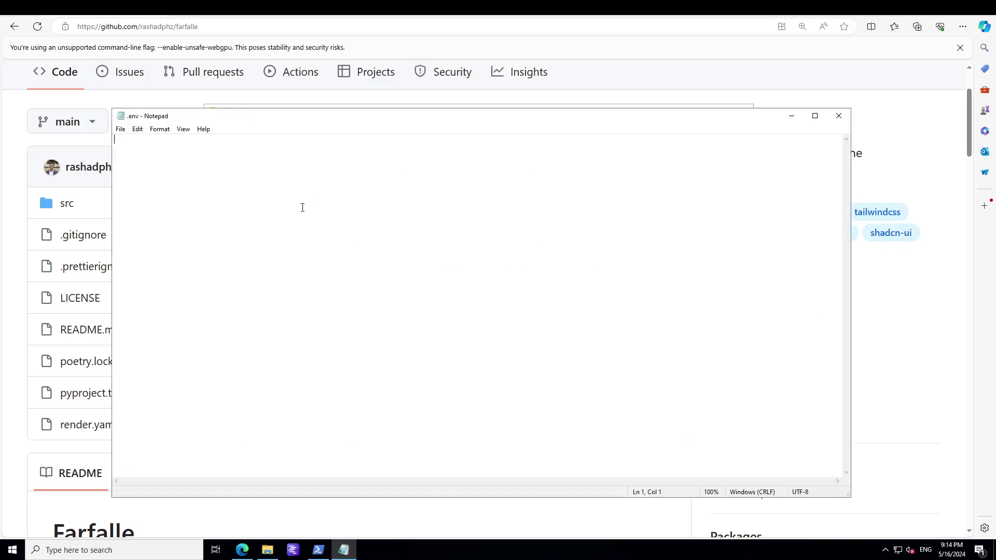
{"action": "key", "text": "ctrl+v"}
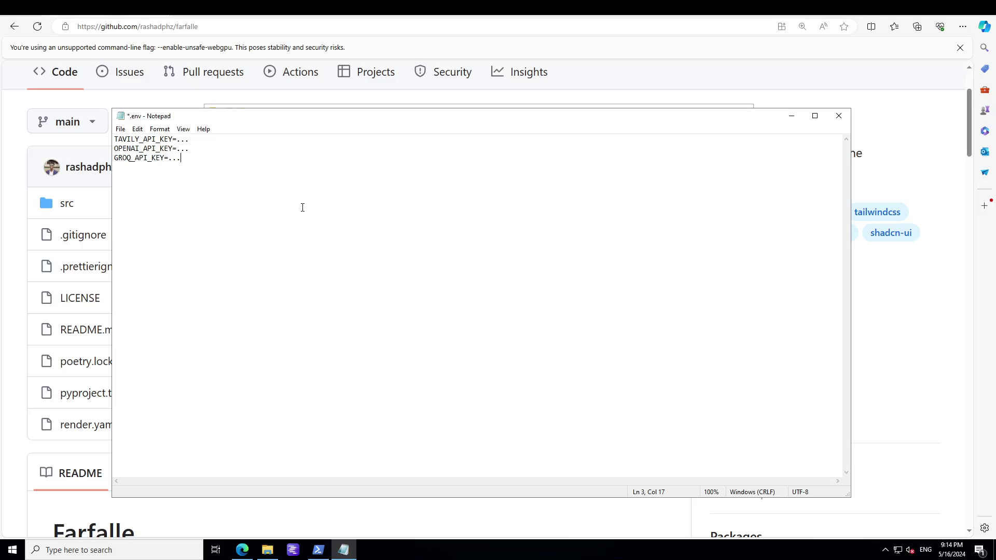
{"action": "key", "text": "Up"}
{"action": "key", "text": "Up"}
{"action": "key", "text": "shift+End"}
{"action": "key", "text": "Delete"}
{"action": "key", "text": "Down"}
{"action": "key", "text": "shift+End"}
- Clear the OPENAI_API_KEY and GROQ_API_KEY placeholder values in .env
{"action": "key", "text": "Delete"}
{"action": "key", "text": "Down"}
{"action": "key", "text": "shift+End"}
{"action": "key", "text": "Delete"}
- Read Tavily's Rest API docs about the API key, then return to the .env file
{"action": "key", "text": "Up"}
{"action": "key", "text": "Up"}
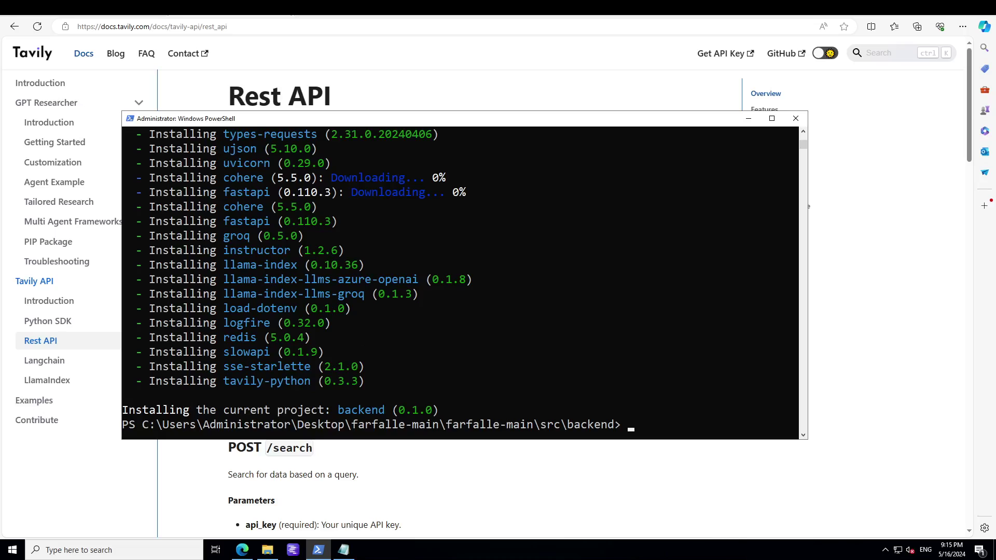
{"action": "left_click", "coordinate": [383, 96]}
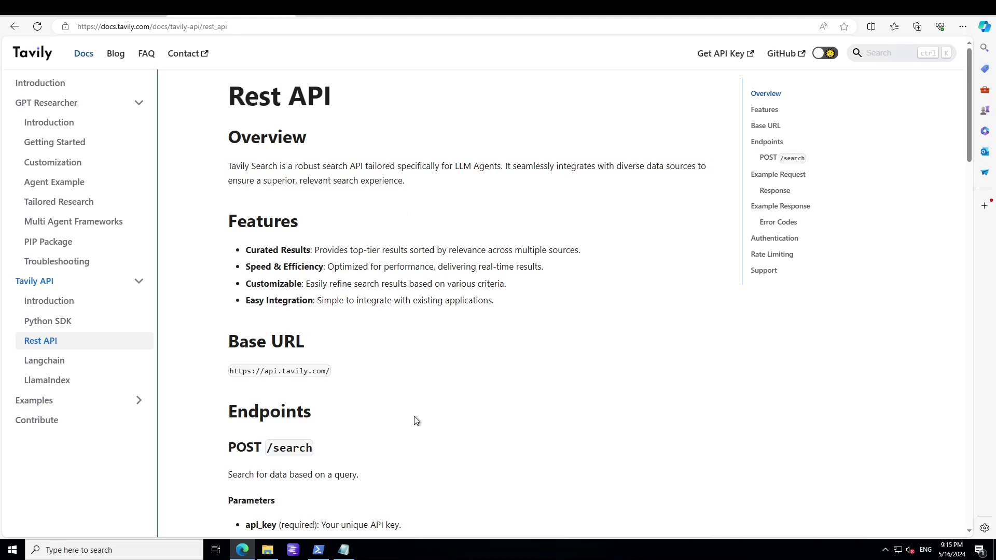
{"action": "left_click", "coordinate": [344, 550]}
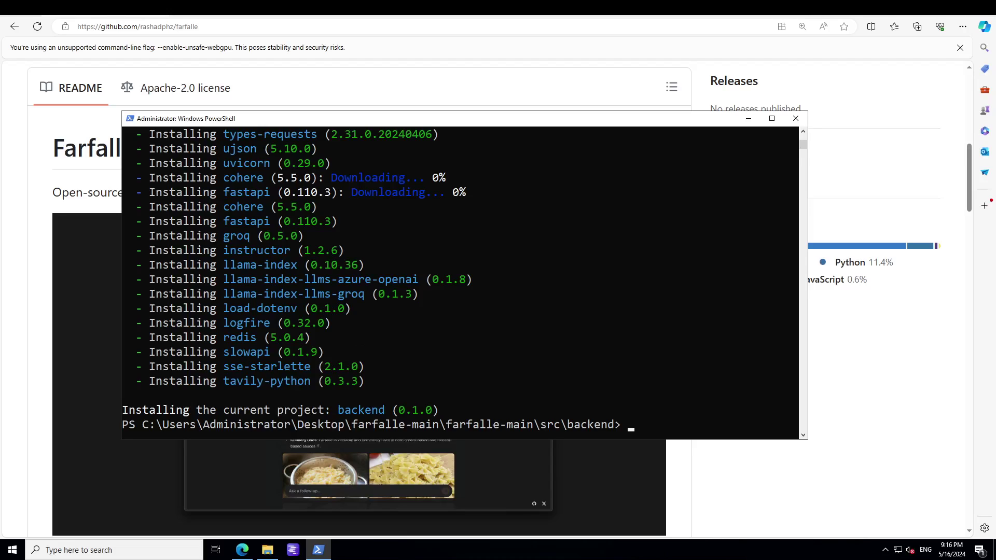
- Clear the console, go from src\backend to src\frontend, and run pnpm dev for localhost:3000
{"action": "left_click", "coordinate": [624, 279]}
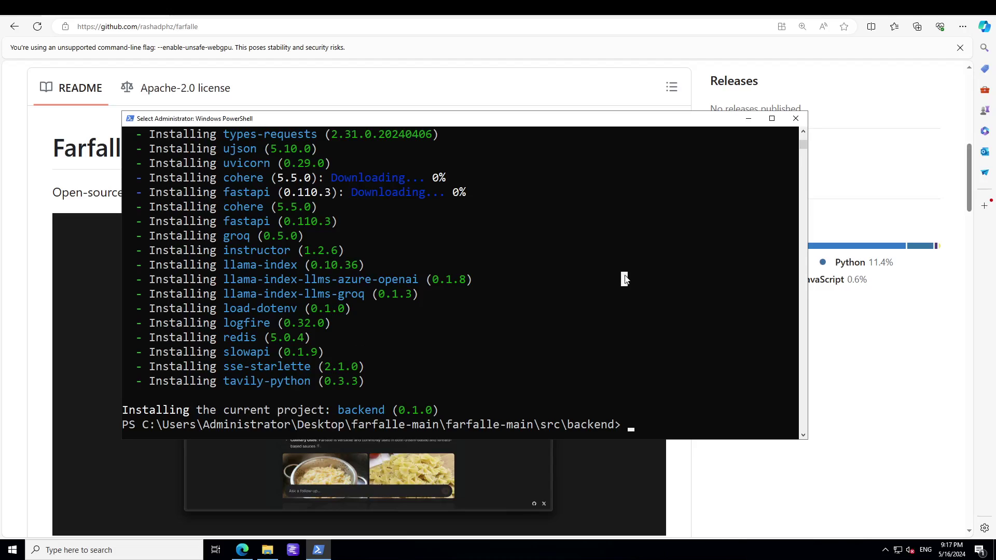
{"action": "type", "text": "cls"}
{"action": "key", "text": "Return"}
{"action": "type", "text": "cd .."}
{"action": "key", "text": "Return"}
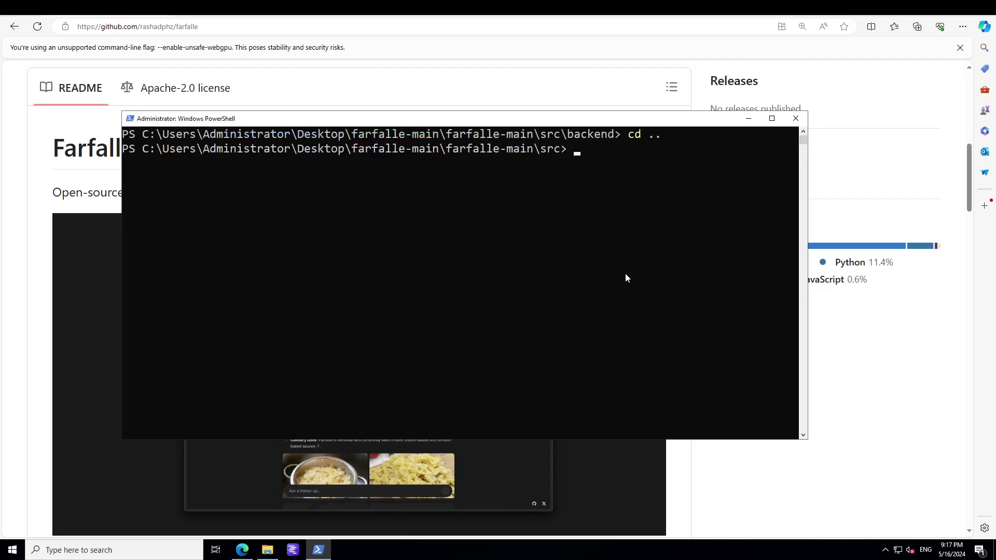
{"action": "type", "text": "cd frontend"}
{"action": "key", "text": "Return"}
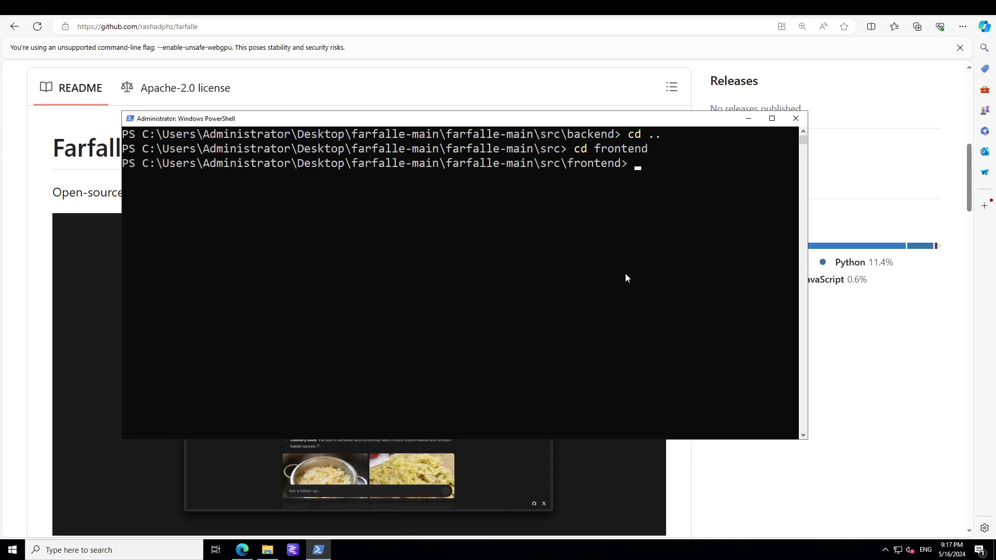
{"action": "type", "text": "pnpm dev"}
{"action": "key", "text": "Return"}
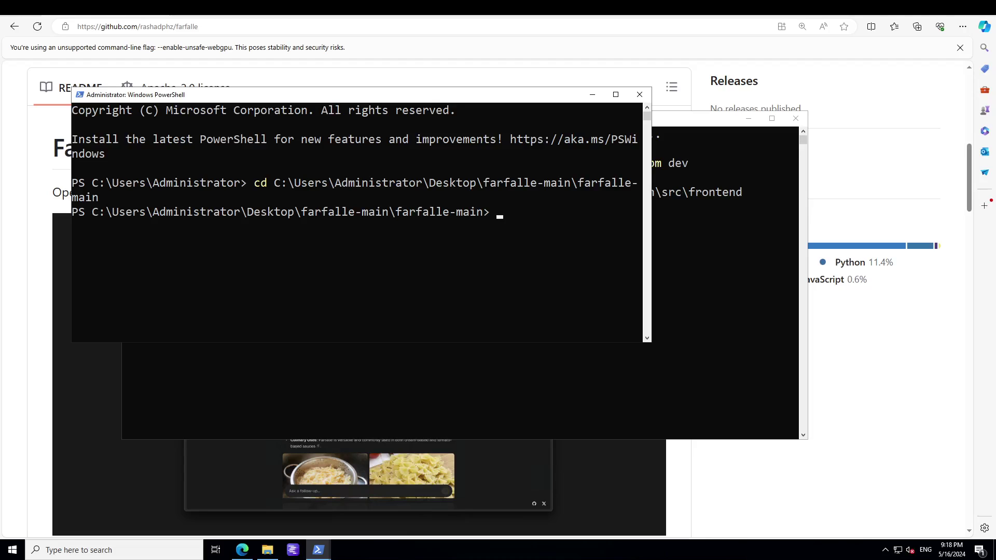
- In the second window, move into src\backend and activate the Poetry shell
{"action": "type", "text": "cd src"}
{"action": "key", "text": "Return"}
{"action": "type", "text": "cd back"}
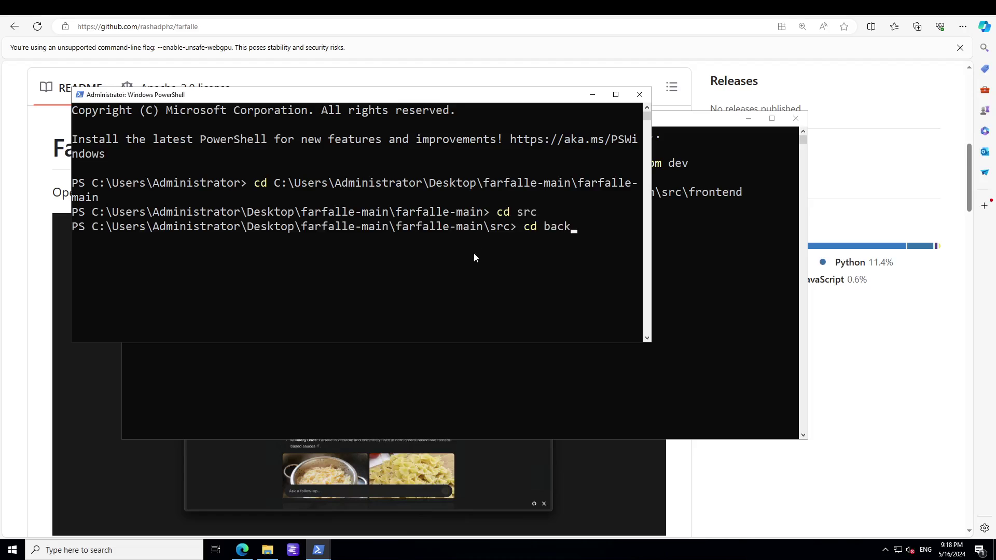
{"action": "type", "text": "end"}
{"action": "key", "text": "Return"}
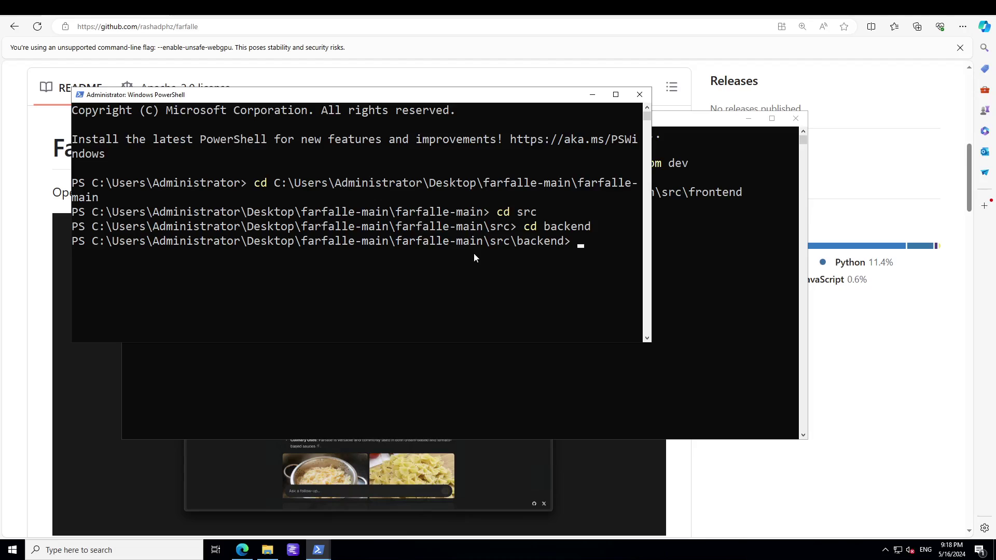
{"action": "type", "text": "poetry shell"}
{"action": "key", "text": "Return"}
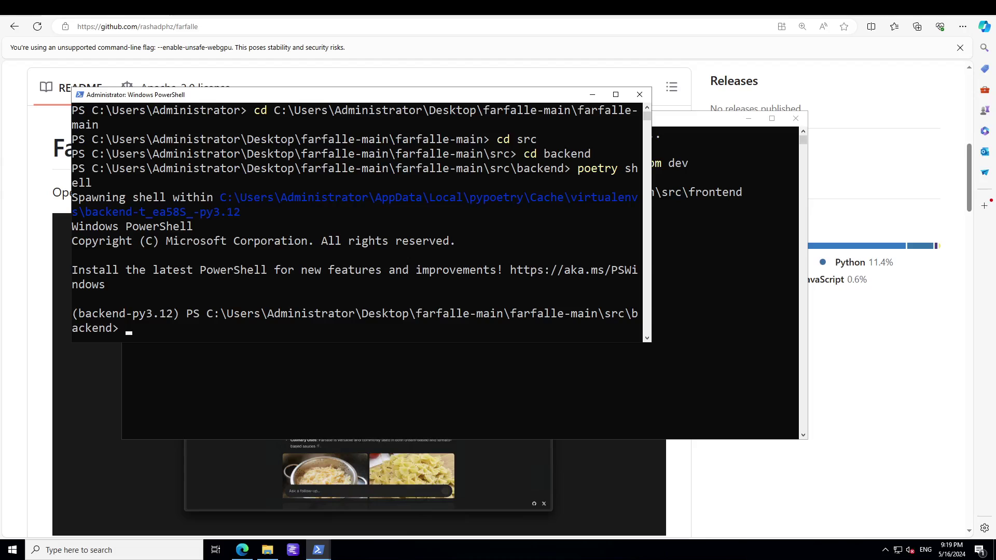
- Start the backend with uvicorn backend.main:app --reload on 127.0.0.1:8000
{"action": "left_click", "coordinate": [275, 348]}
{"action": "left_click", "coordinate": [104, 288]}
{"action": "type", "text": "uvicorn backend.main:app --reload"}
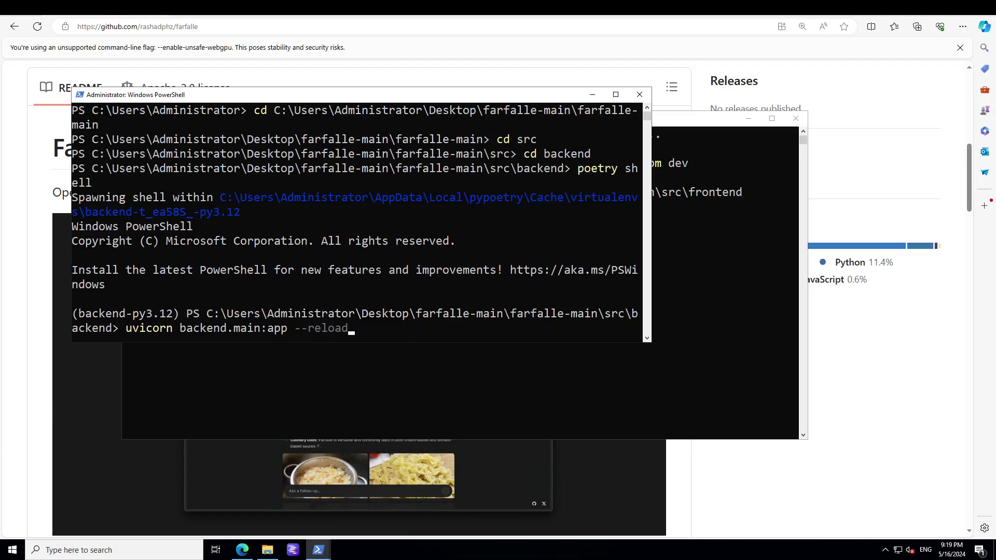
{"action": "key", "text": "Return"}
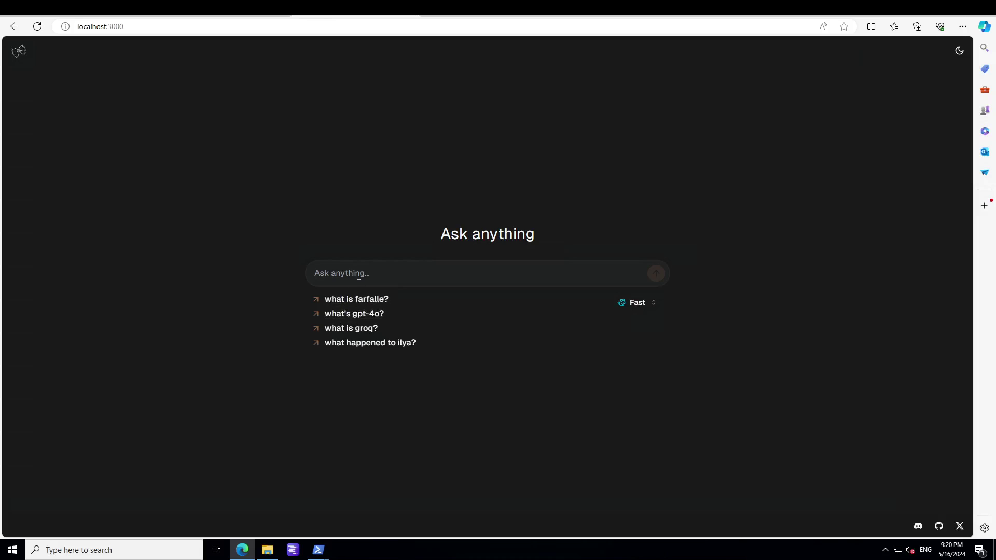
- Enter the question 'what is farfalle', then select the localhost:3000 address
{"action": "type", "text": "what is farfalle"}
{"action": "key", "text": "shift+Return"}
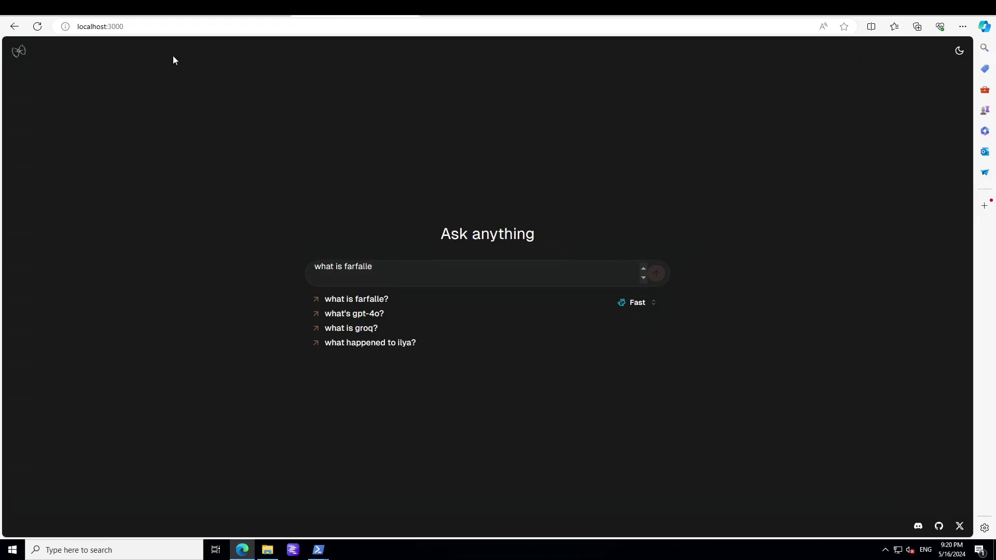
{"action": "left_click", "coordinate": [145, 26]}
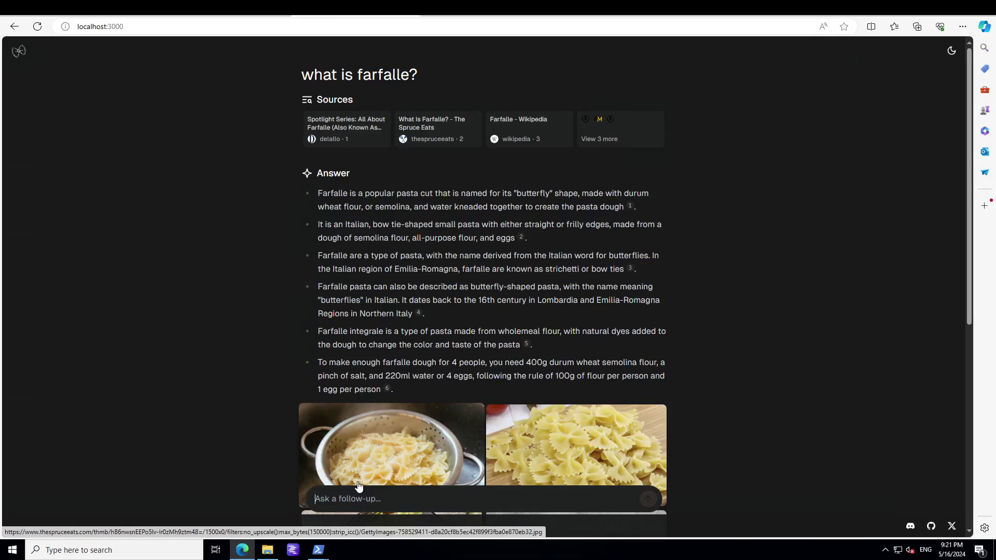
- Submit the follow-up 'what city in italy is popular for farfalle'
{"action": "type", "text": "what city in italy is popu"}
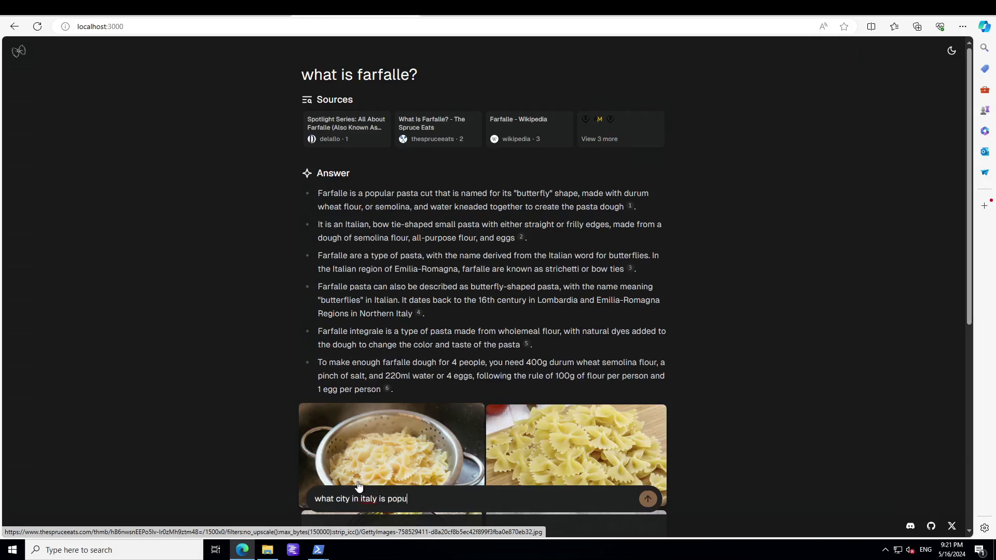
{"action": "type", "text": "lar for farfalle"}
{"action": "key", "text": "Return"}
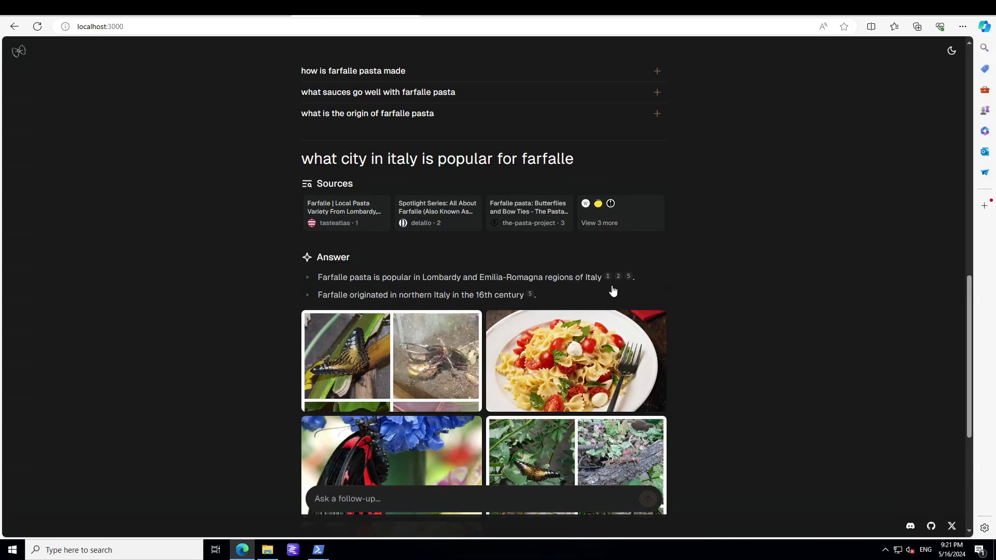
- Review the farfalle answers, then return to the Ask anything home page
{"action": "scroll", "coordinate": [557, 381], "scroll_direction": "up", "scroll_amount": 4}
{"action": "scroll", "coordinate": [557, 381], "scroll_direction": "up", "scroll_amount": 9}
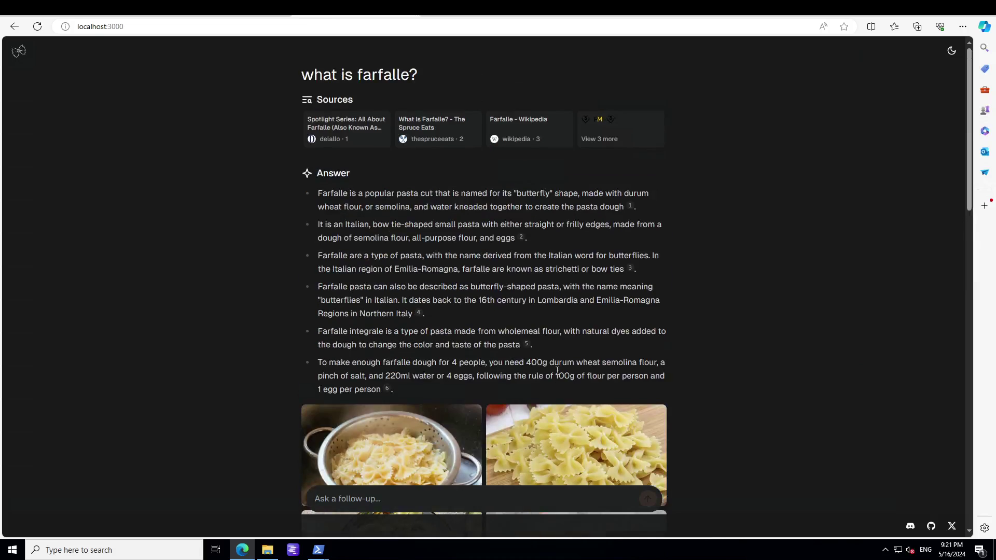
{"action": "scroll", "coordinate": [648, 384], "scroll_direction": "down", "scroll_amount": 17}
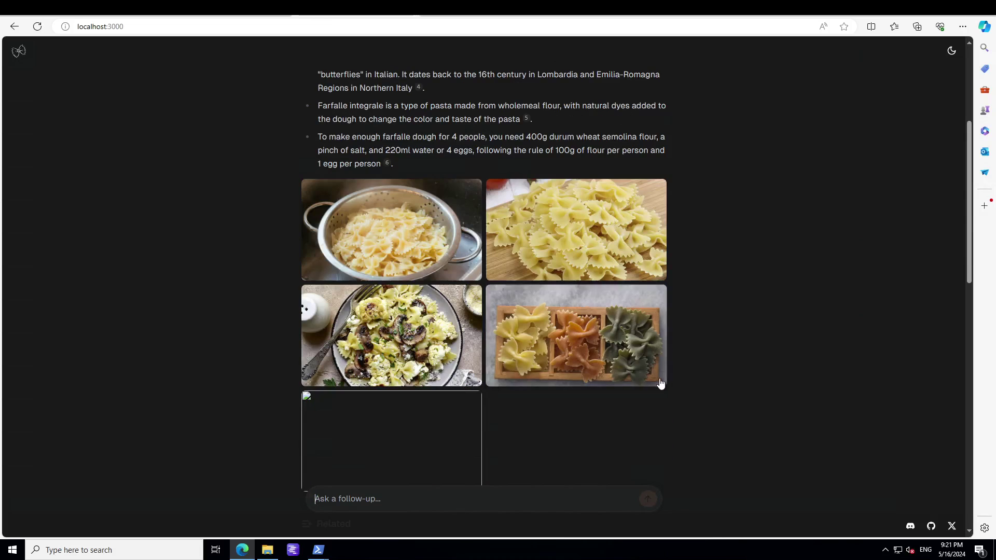
{"action": "scroll", "coordinate": [643, 387], "scroll_direction": "up", "scroll_amount": 3}
{"action": "scroll", "coordinate": [646, 373], "scroll_direction": "down", "scroll_amount": 4}
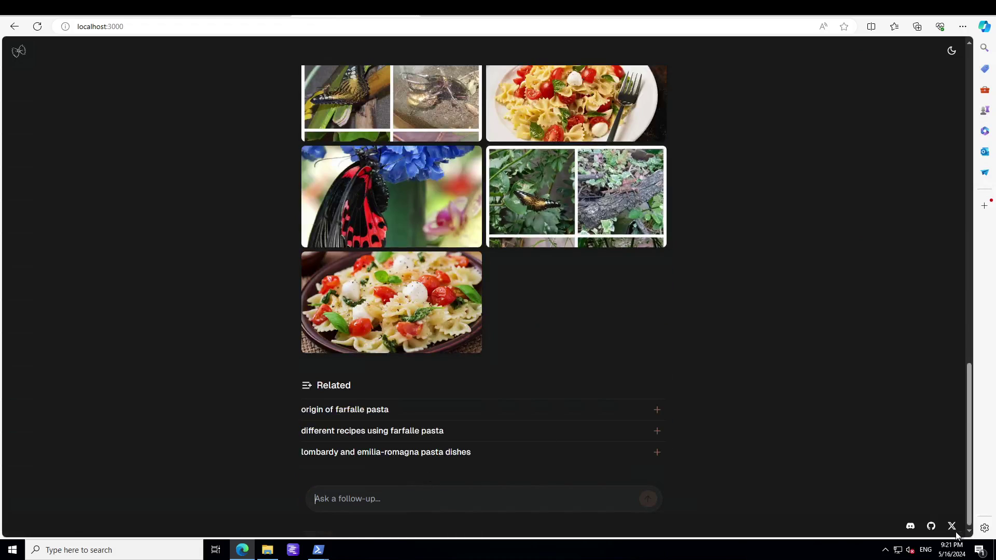
{"action": "scroll", "coordinate": [500, 404], "scroll_direction": "up", "scroll_amount": 18}
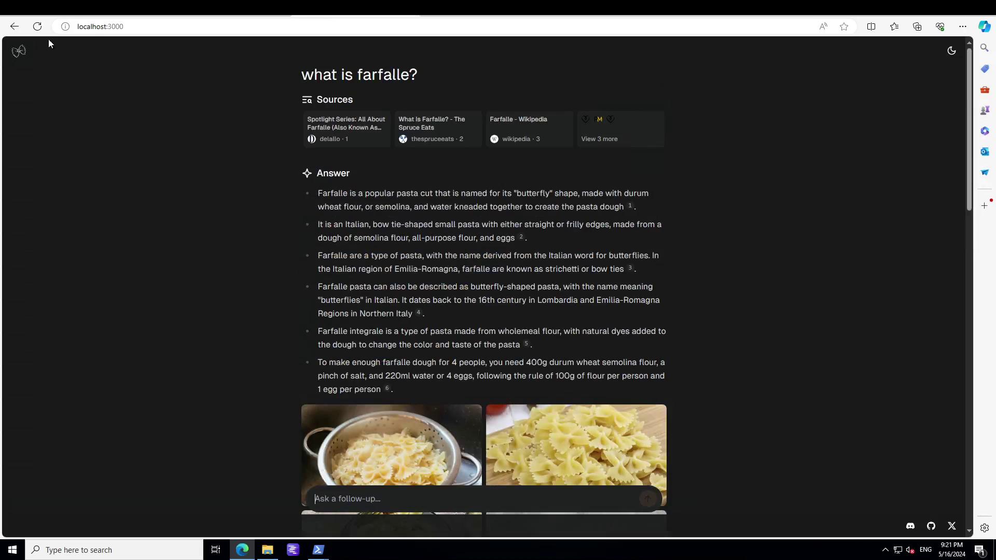
{"action": "left_click", "coordinate": [18, 52]}
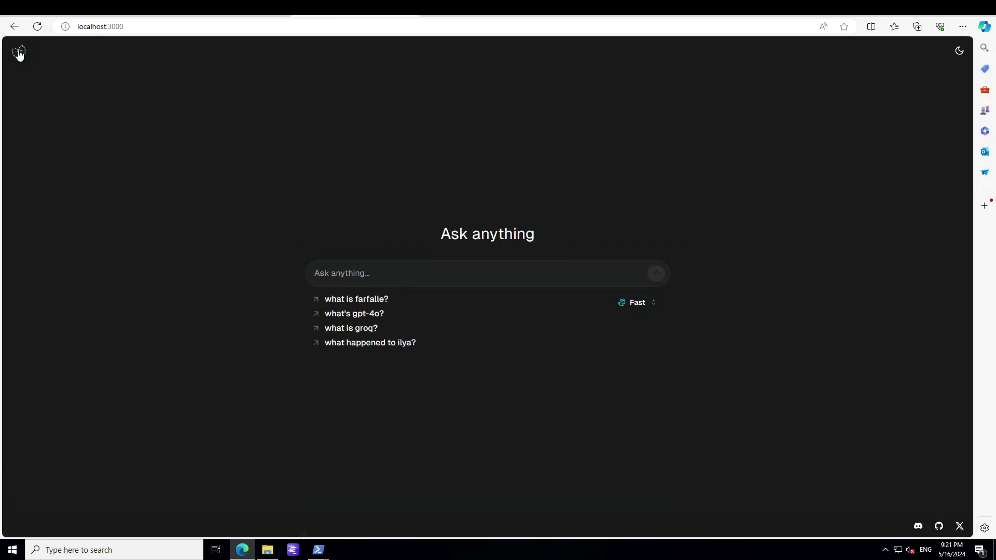
- Restore down the Edge window so the GitHub farfalle page shows behind it
{"action": "left_click", "coordinate": [961, 14]}
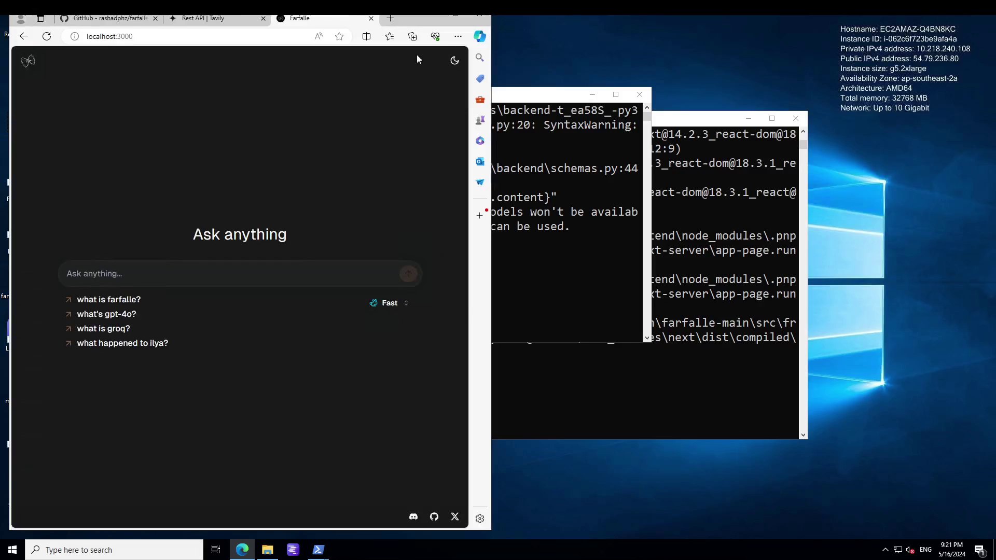
{"action": "left_click", "coordinate": [456, 16]}
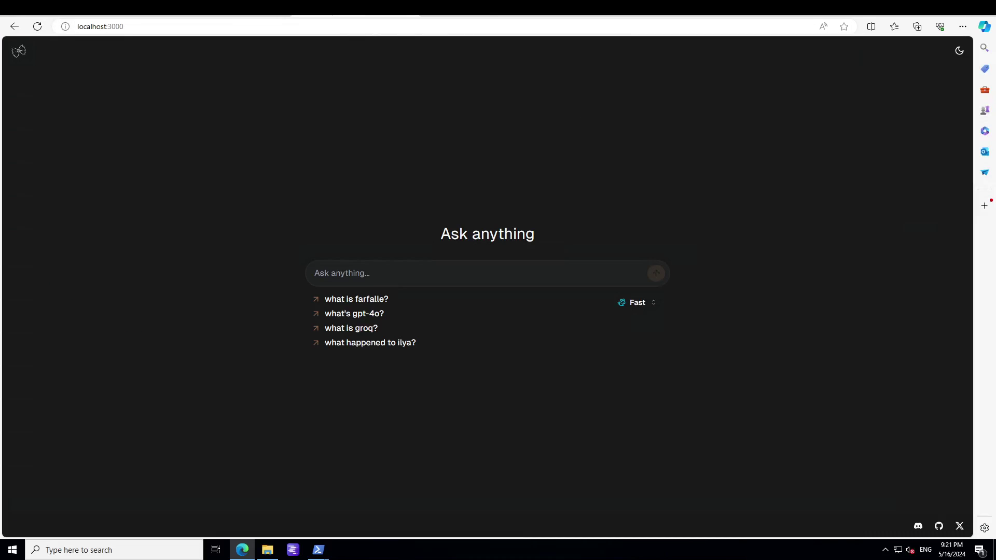
{"action": "double_click", "coordinate": [449, 17]}
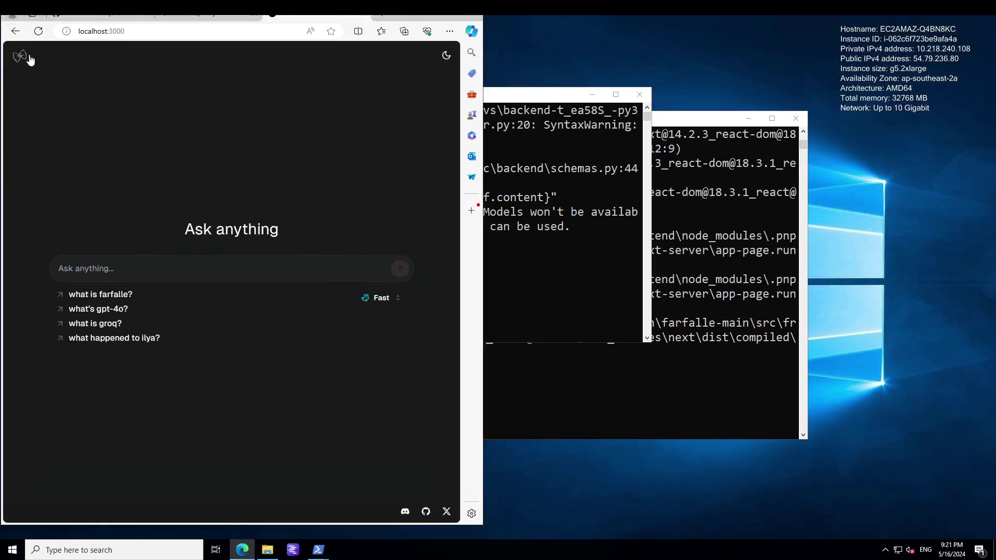
{"action": "double_click", "coordinate": [449, 17]}
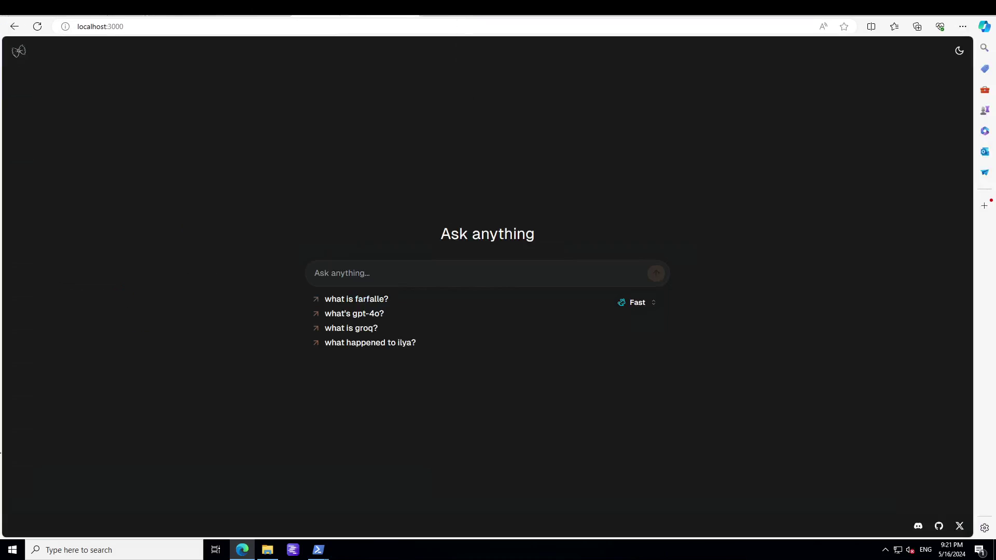
{"action": "key", "text": "super+Down"}
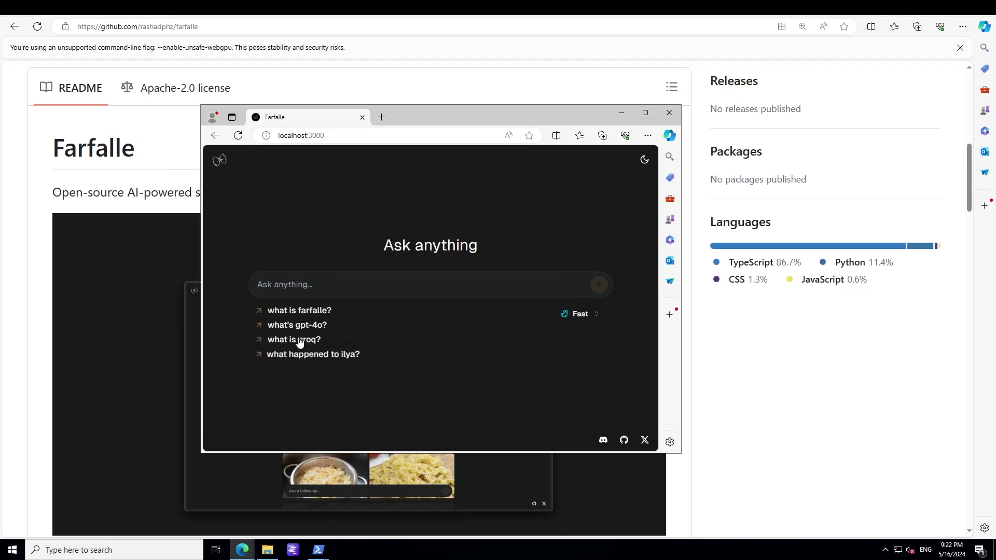
- Ask who a named person is, then clarify it means the AI YouTuber
{"action": "type", "text": "who is Fahd Mirza"}
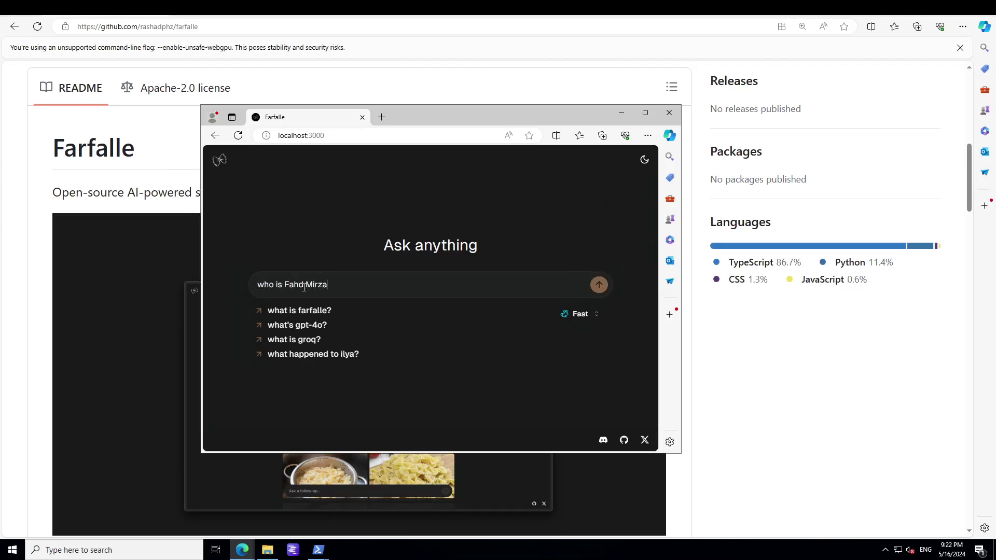
{"action": "key", "text": "Return"}
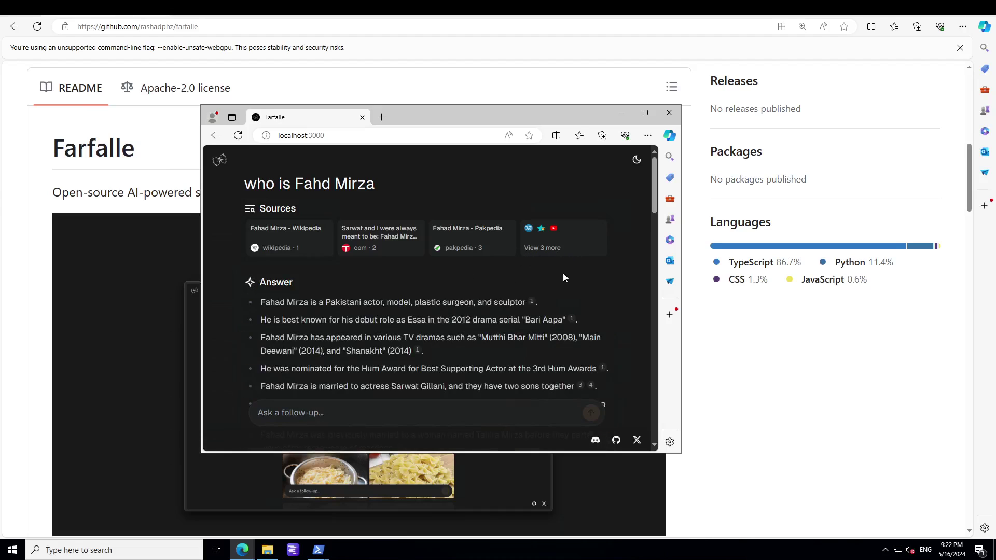
{"action": "left_click", "coordinate": [361, 415]}
{"action": "type", "text": "I am talking about m"}
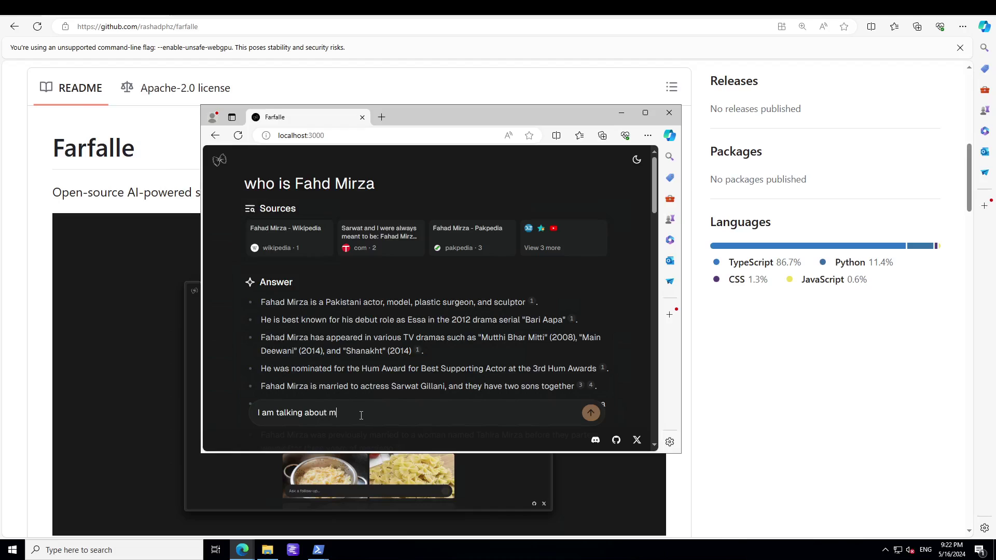
{"action": "type", "text": "ore famous one, the fahd mirza the AI you"}
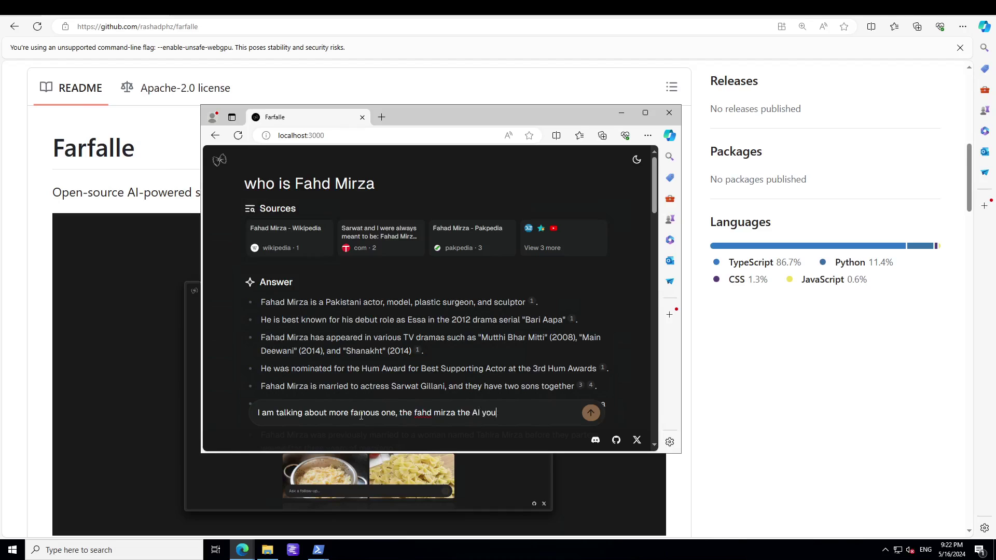
{"action": "type", "text": "tuber"}
{"action": "key", "text": "Return"}
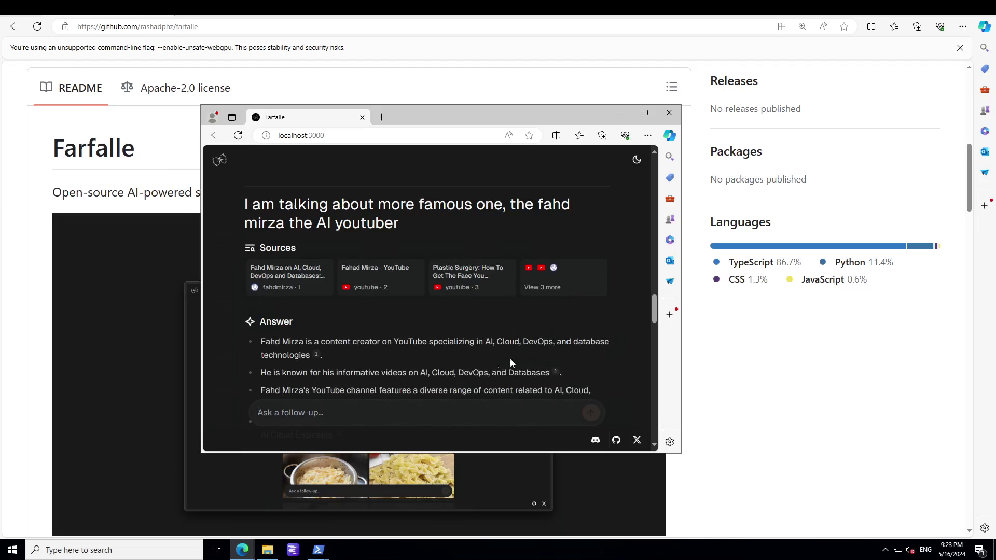
- Run the related question about the person's YouTube content and review the answer
{"action": "left_click_drag", "start_coordinate": [653, 307], "coordinate": [645, 425]}
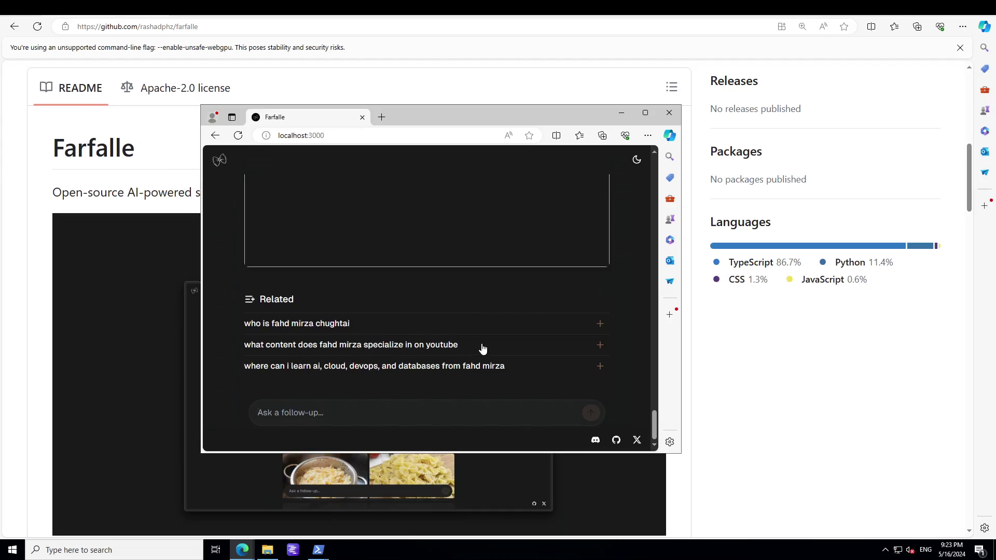
{"action": "left_click", "coordinate": [420, 346]}
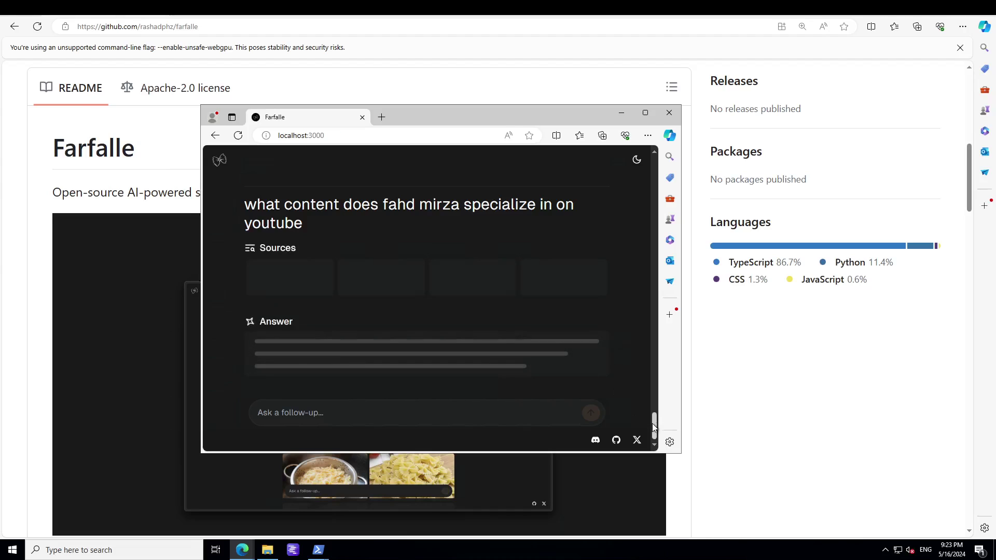
{"action": "scroll", "coordinate": [653, 424], "scroll_direction": "down", "scroll_amount": 5}
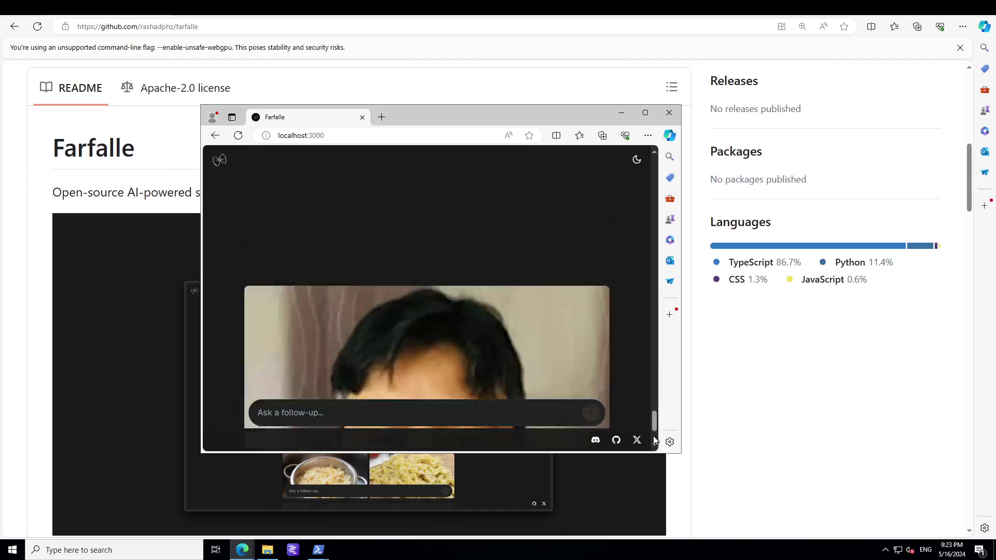
{"action": "left_click_drag", "start_coordinate": [655, 431], "coordinate": [653, 159]}
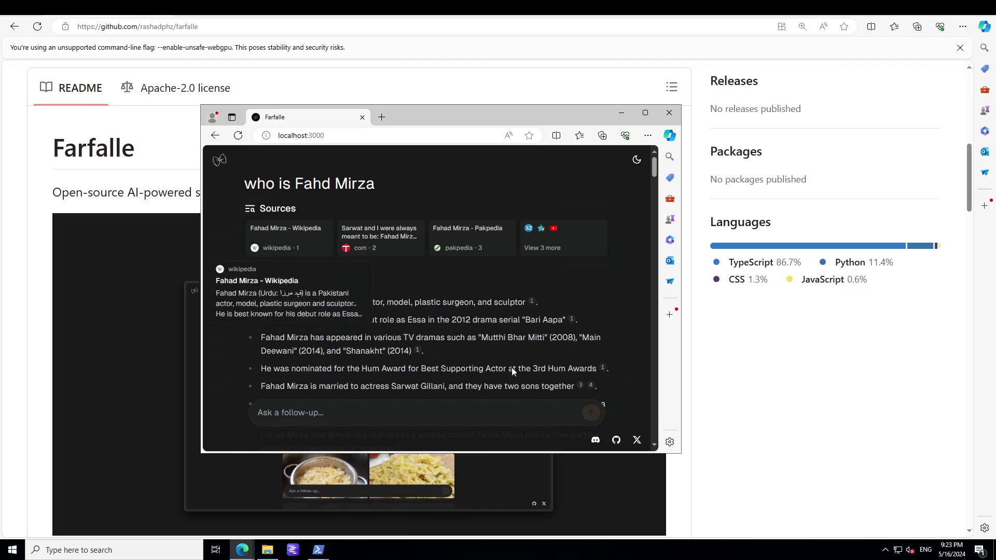
- Return to a fresh Ask anything page and confirm the Fast model stays selected
{"action": "left_click", "coordinate": [219, 160]}
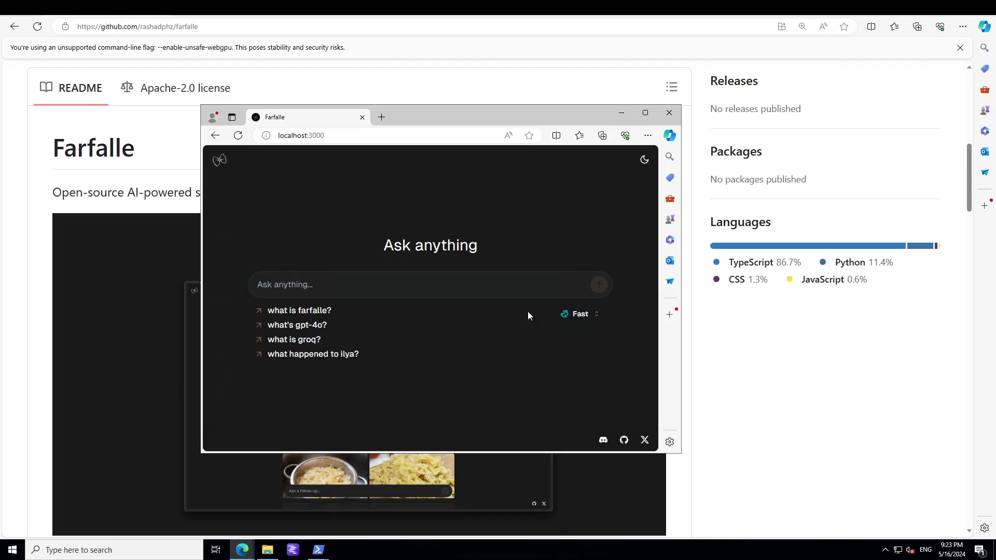
{"action": "left_click", "coordinate": [581, 315]}
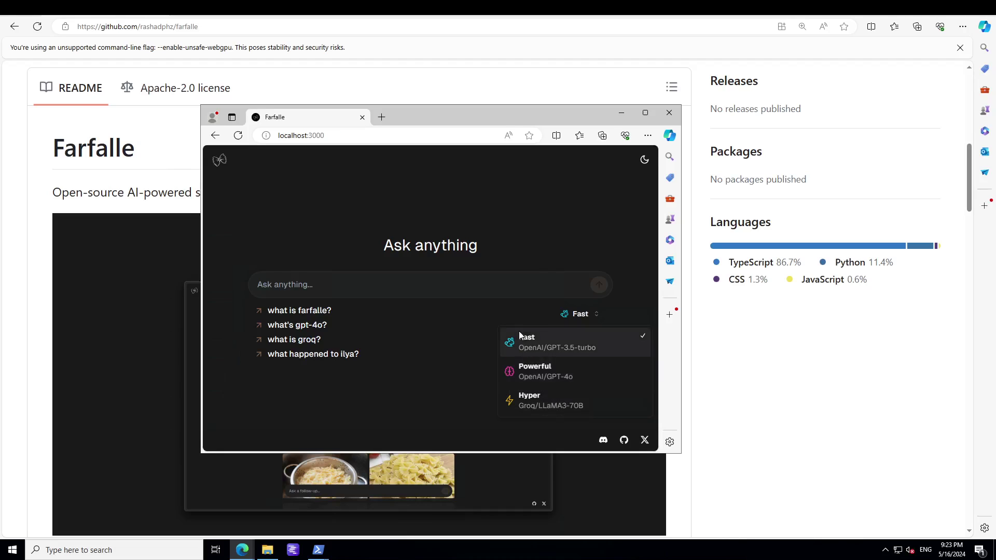
{"action": "left_click", "coordinate": [415, 334]}
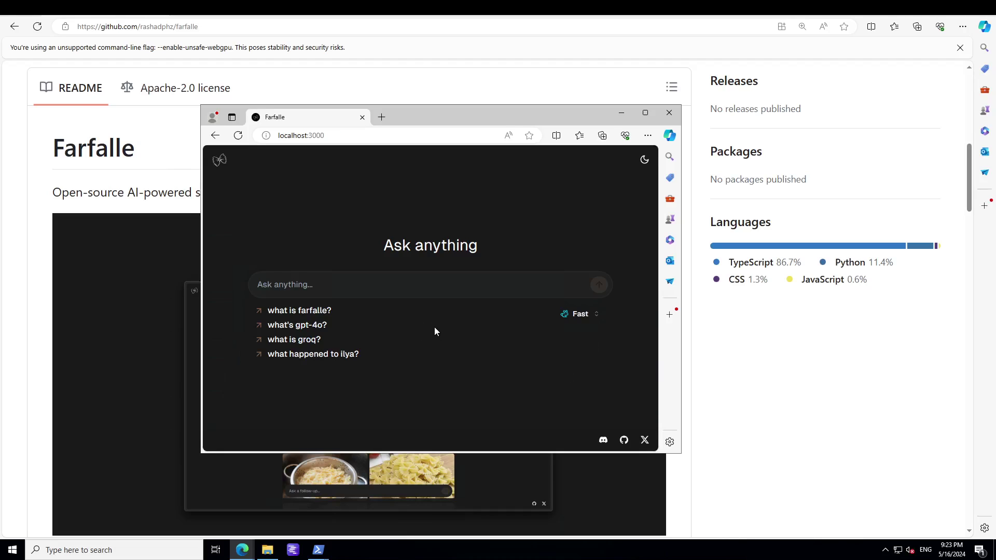